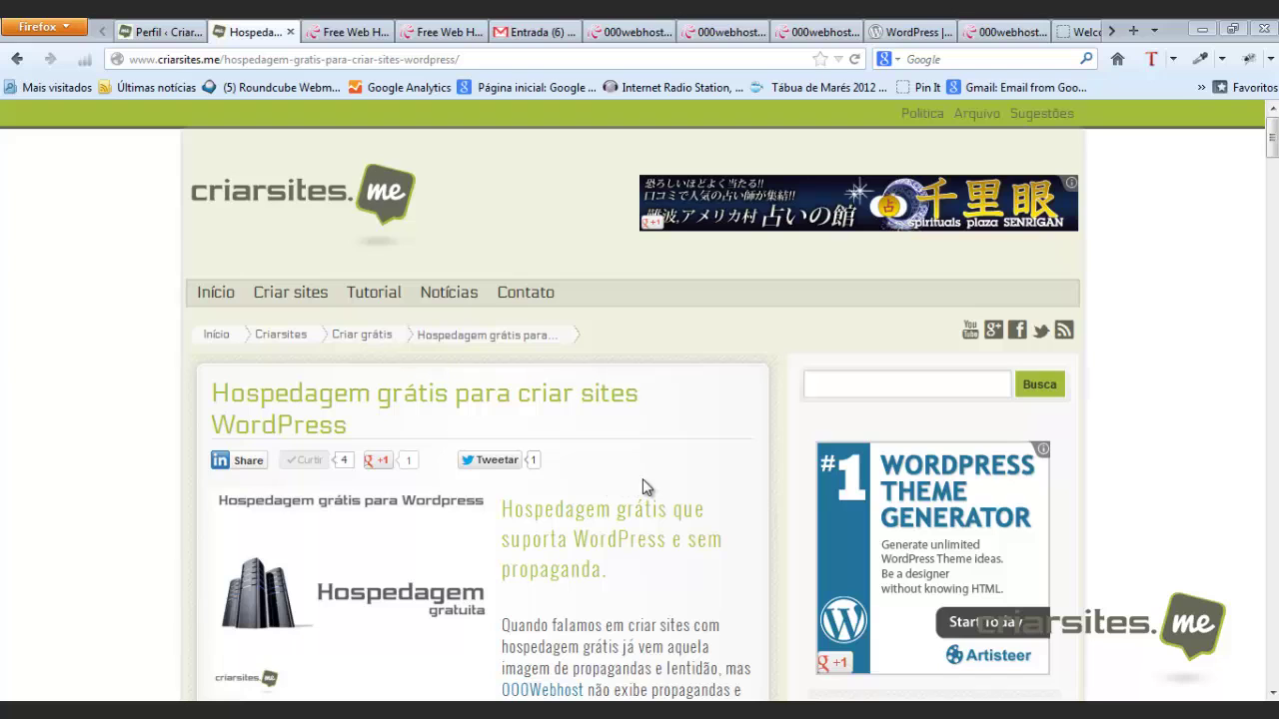
# - Read the criarsites.me free-hosting article, then scroll to 000webhost's free versus premium plan comparison
pyautogui.scroll(-5, 642, 479)
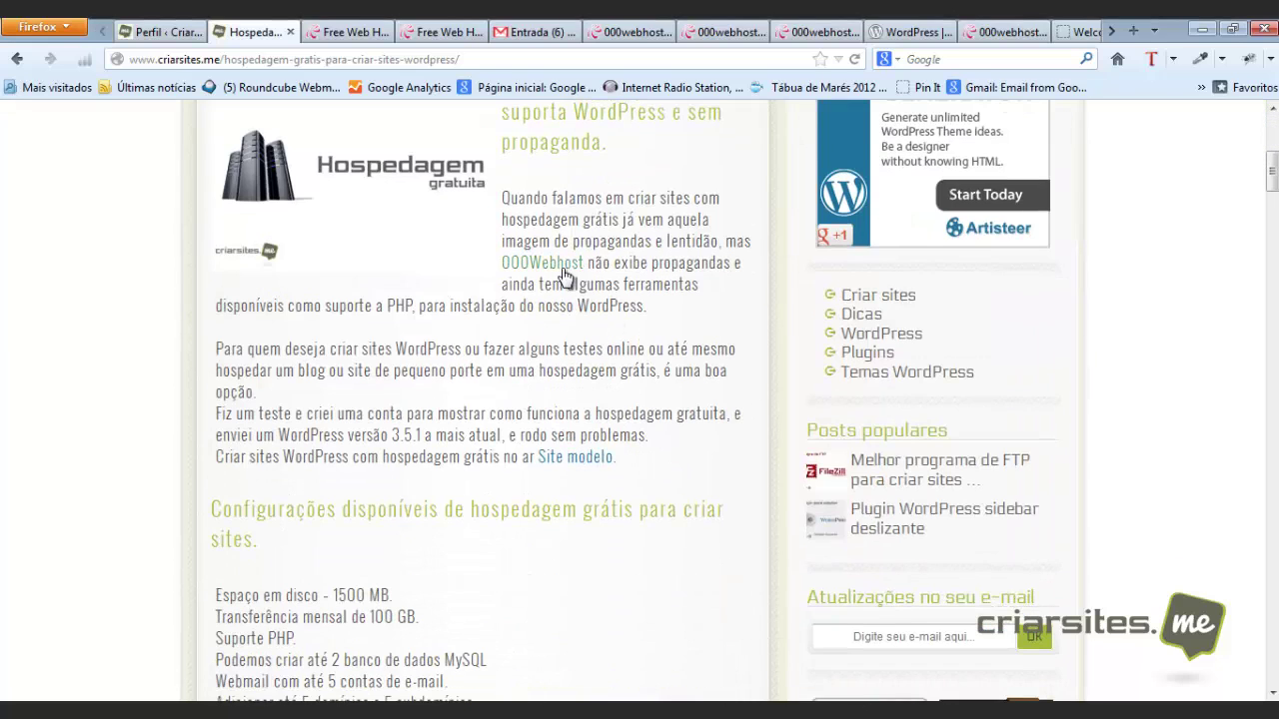
pyautogui.click(329, 32)
pyautogui.scroll(-6, 537, 317)
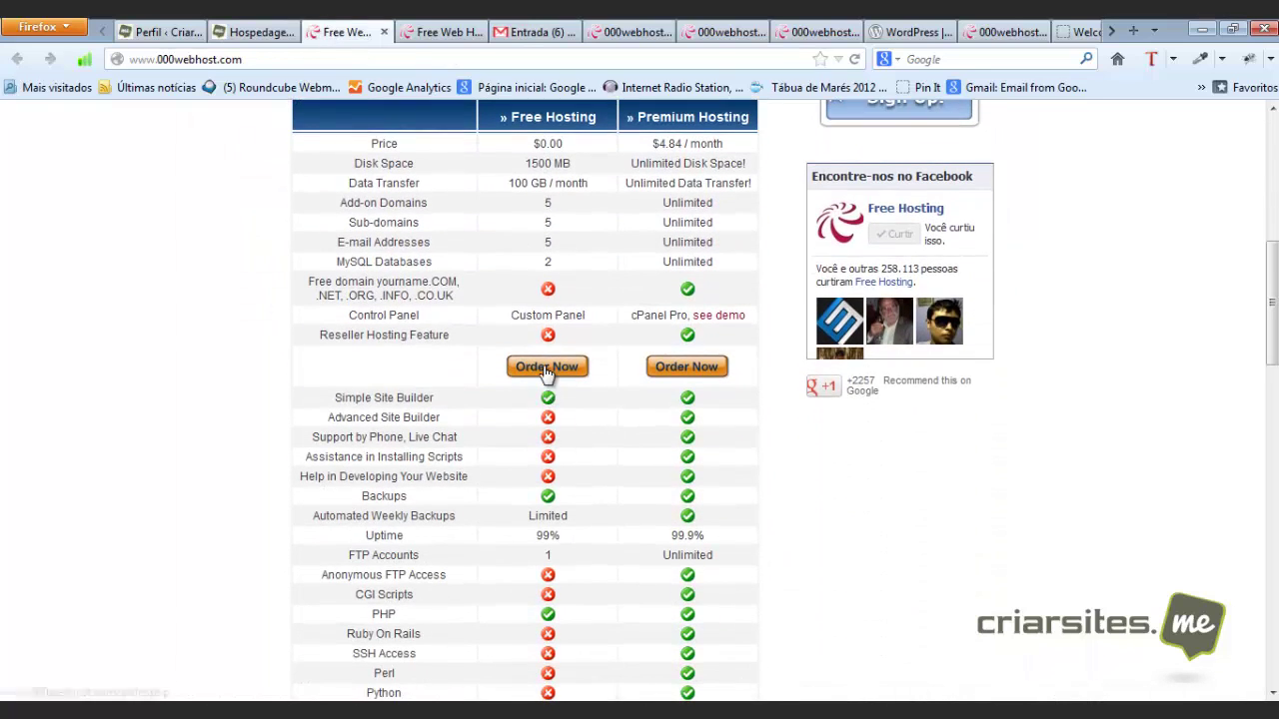
# - Review 000webhost's free hosting order form down to Create My Account, then go to the Gmail inbox
pyautogui.click(432, 33)
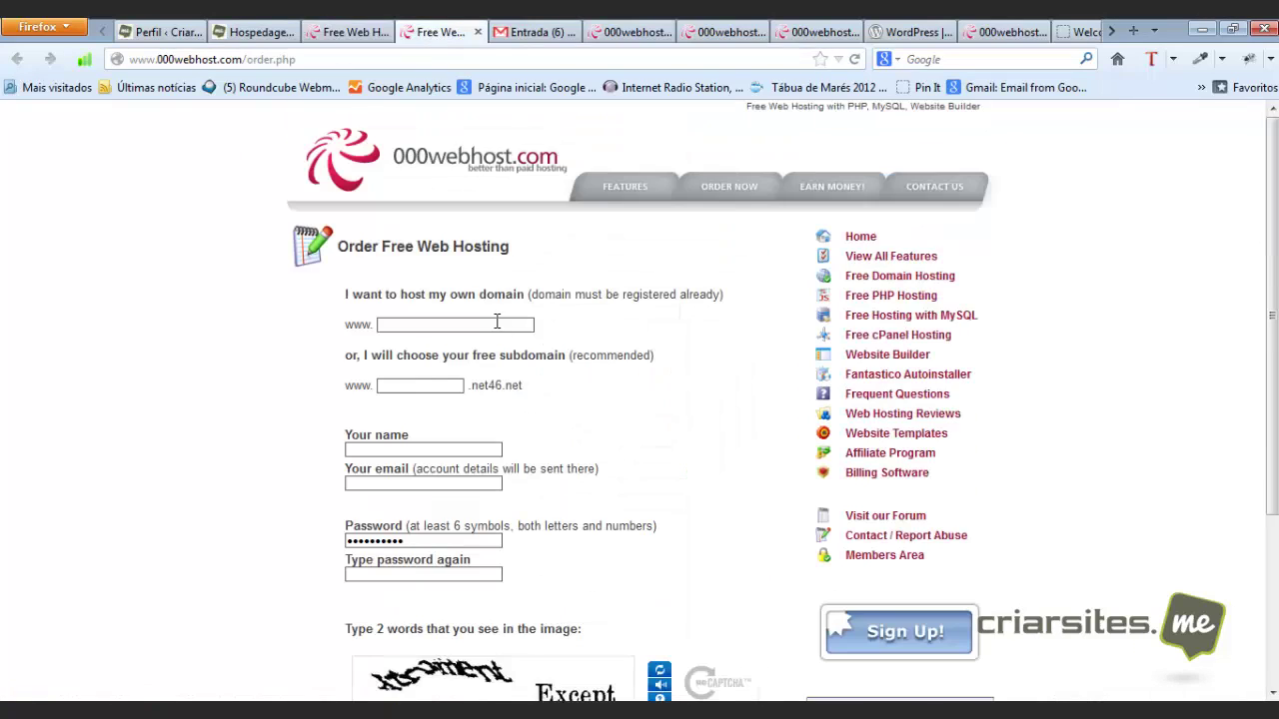
pyautogui.scroll(-3, 612, 395)
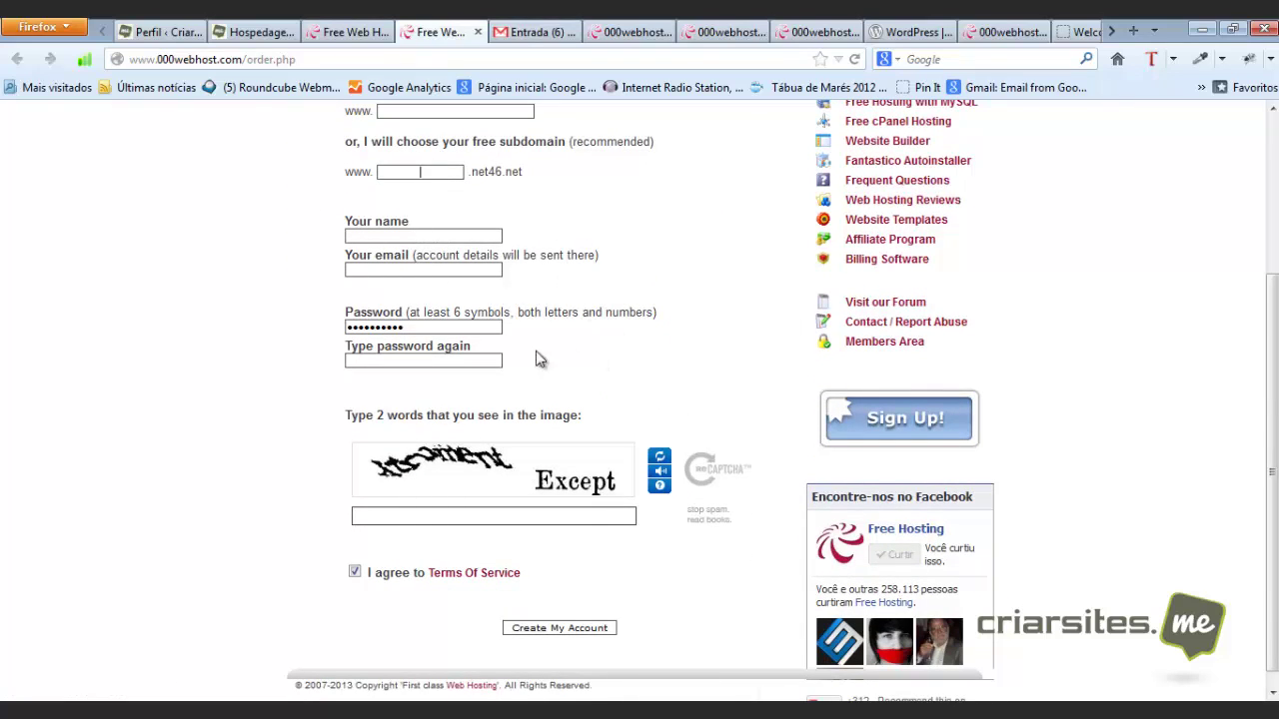
pyautogui.scroll(-1, 584, 342)
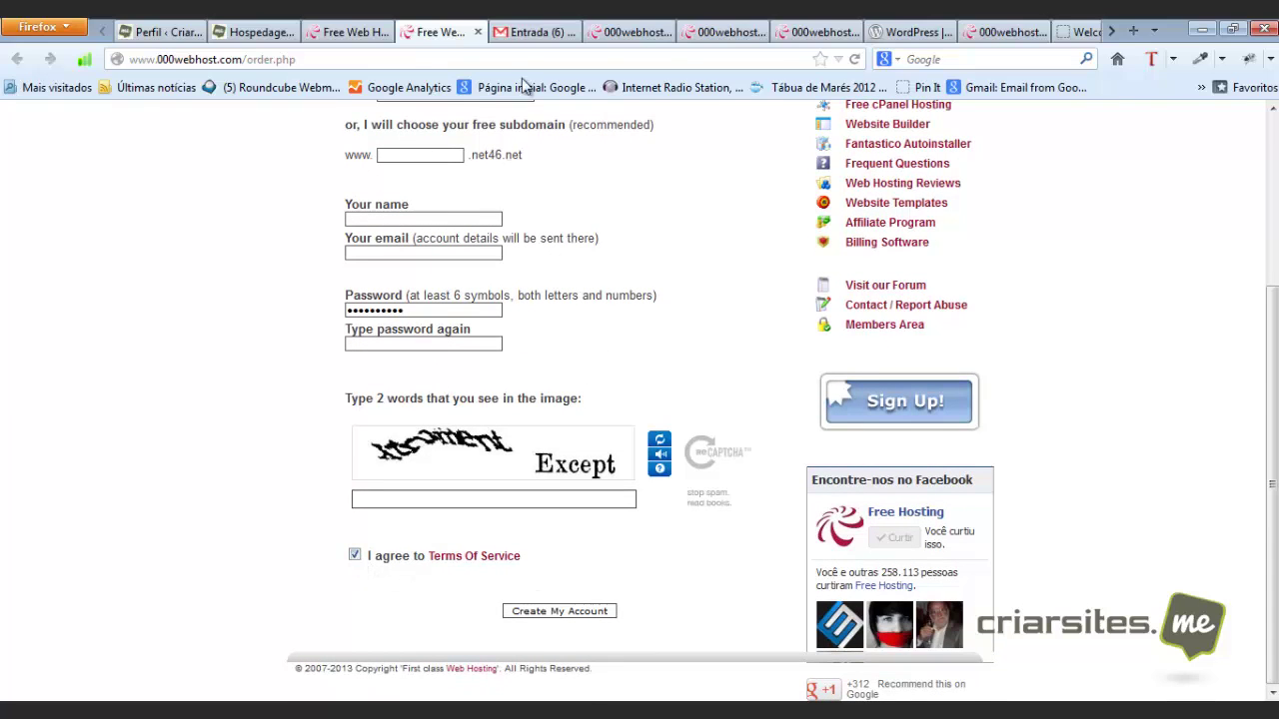
pyautogui.click(524, 33)
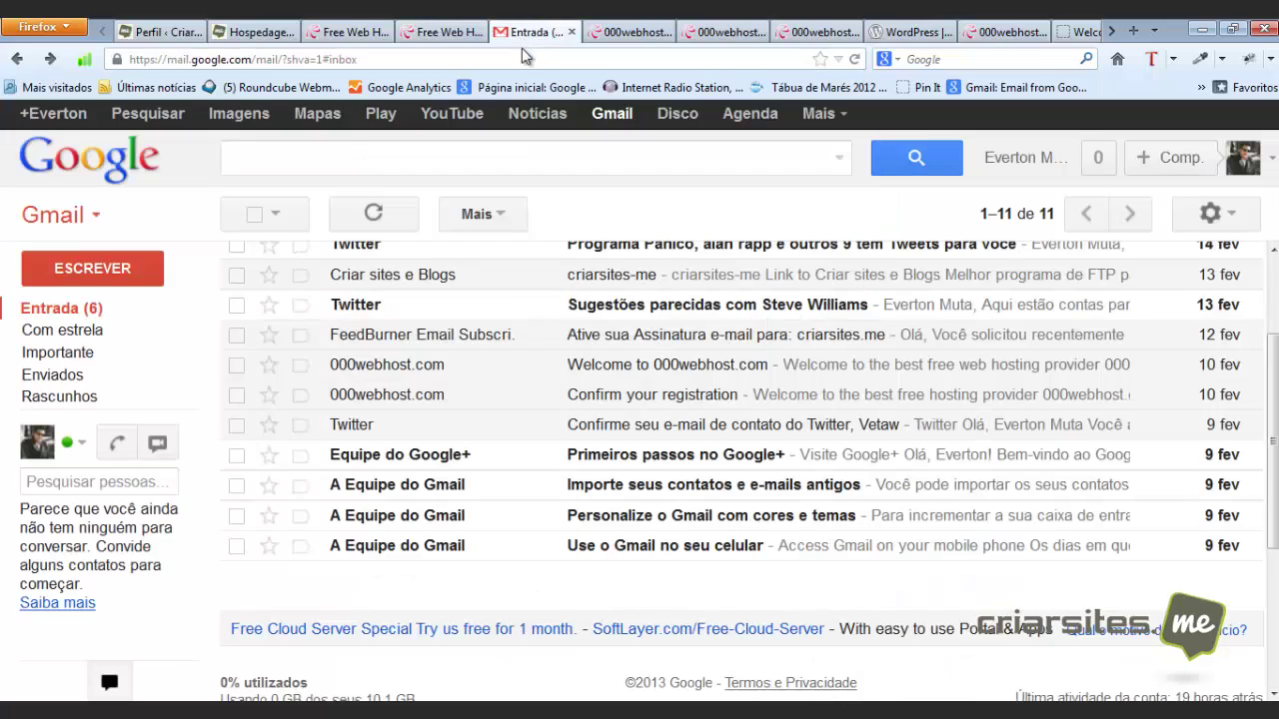
# - Open the 'Confirm your registration' e-mail and follow its link to activate criarsites.freeiz.com
pyautogui.click(398, 401)
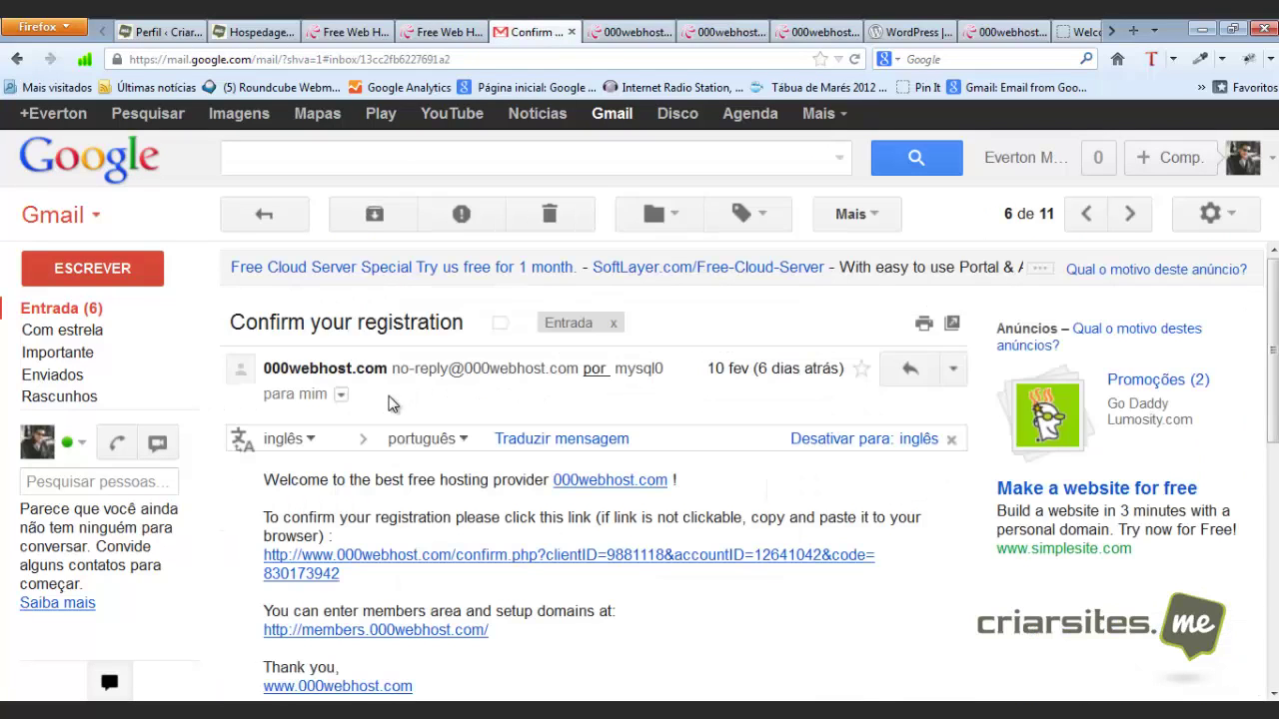
pyautogui.scroll(-2, 437, 446)
pyautogui.scroll(-1, 436, 446)
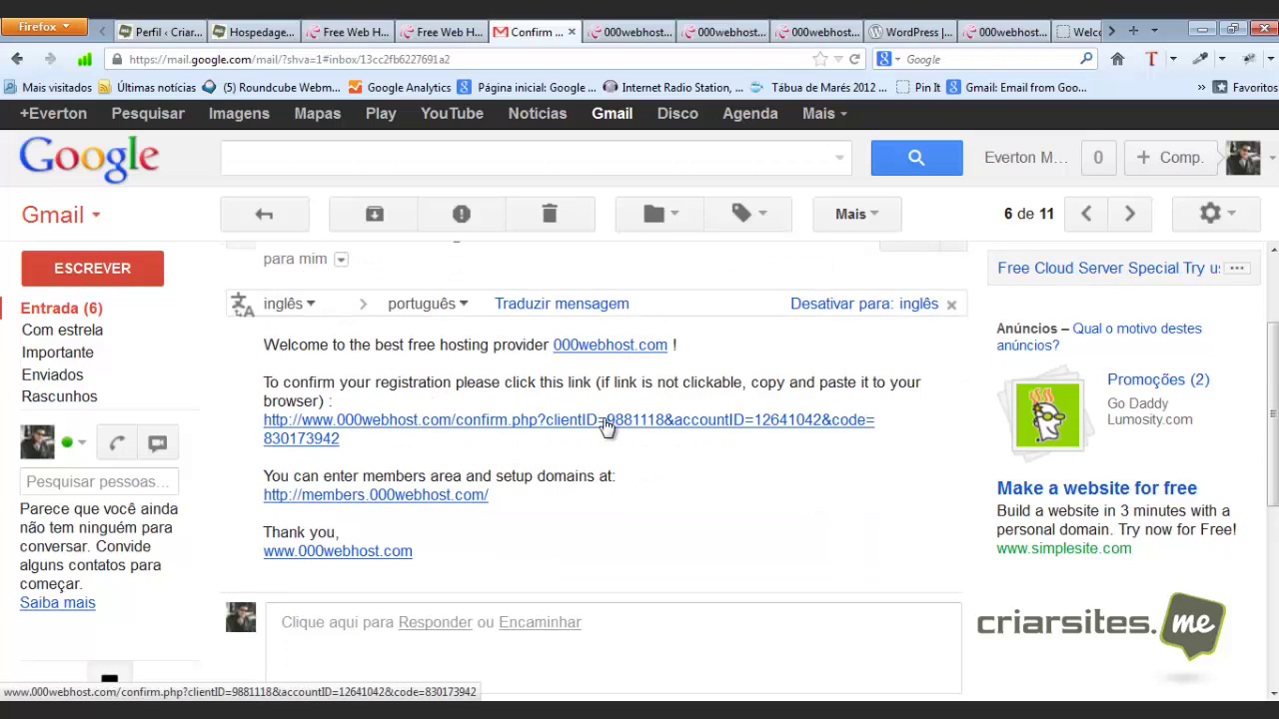
pyautogui.click(598, 428)
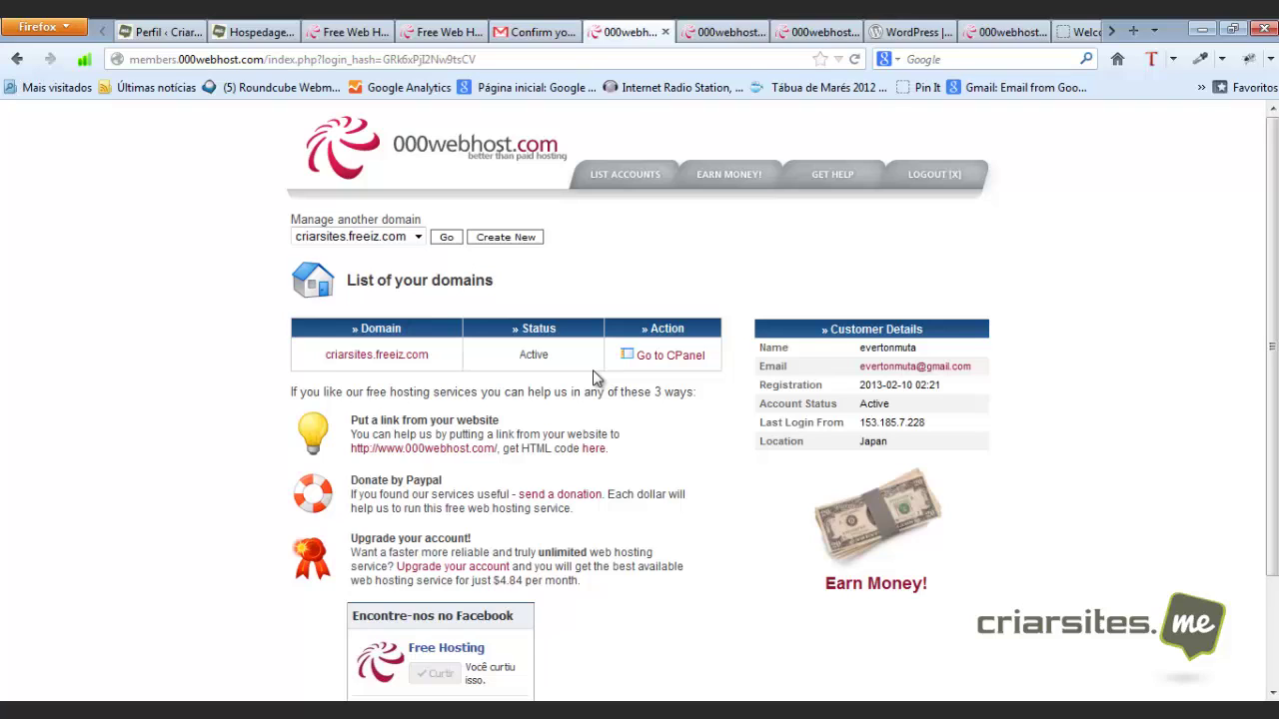
# - Open the criarsites.freeiz.com control panel and bring up the MySQL databases page in a new tab
pyautogui.click(671, 357)
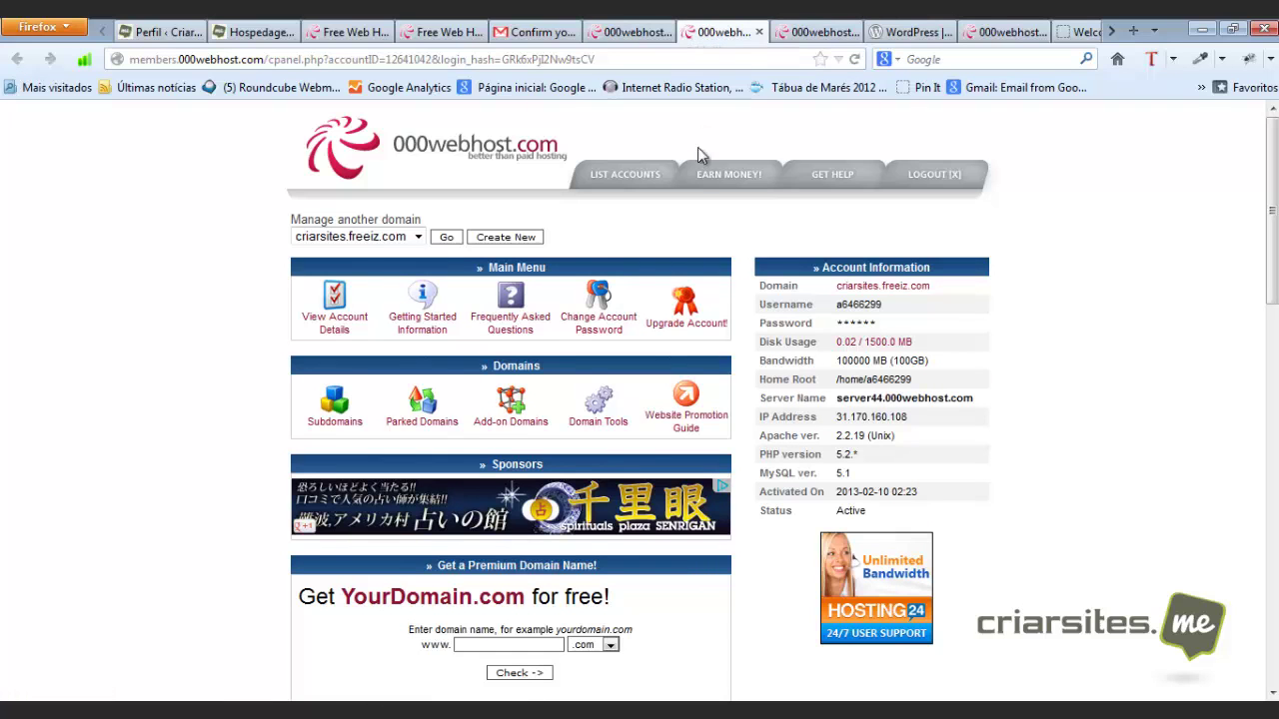
pyautogui.scroll(-10, 576, 253)
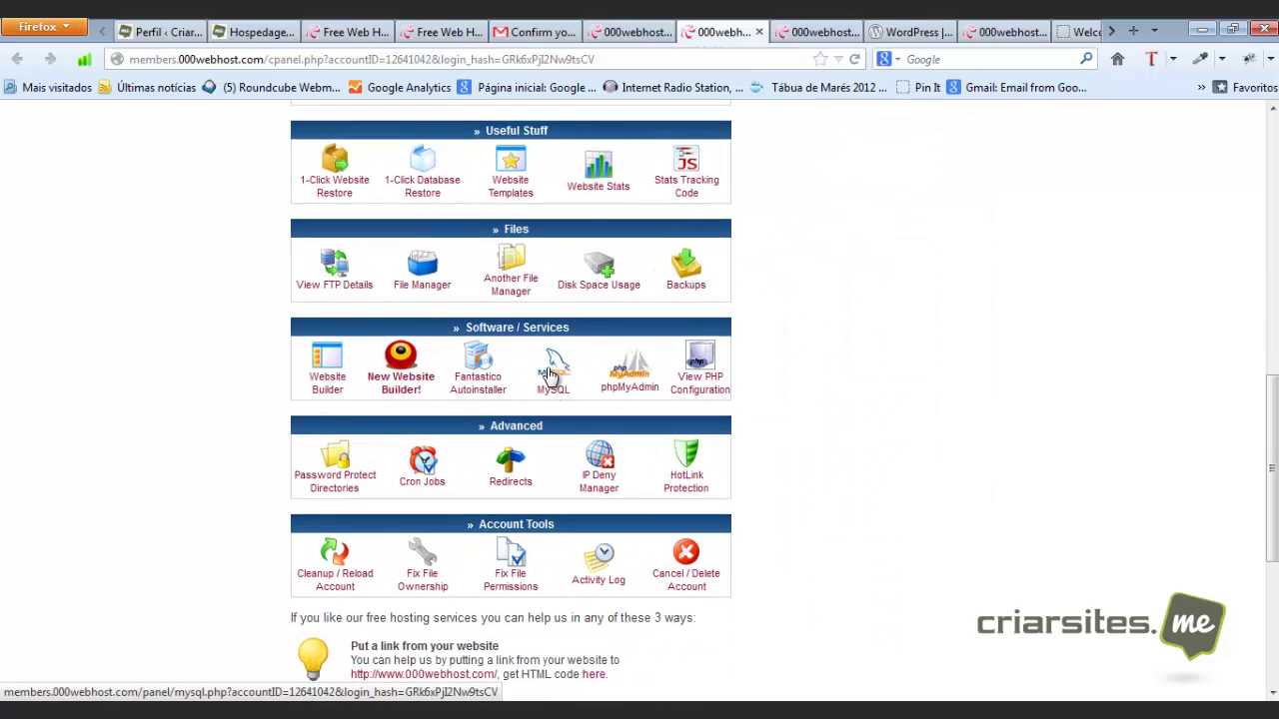
pyautogui.middleClick(555, 377)
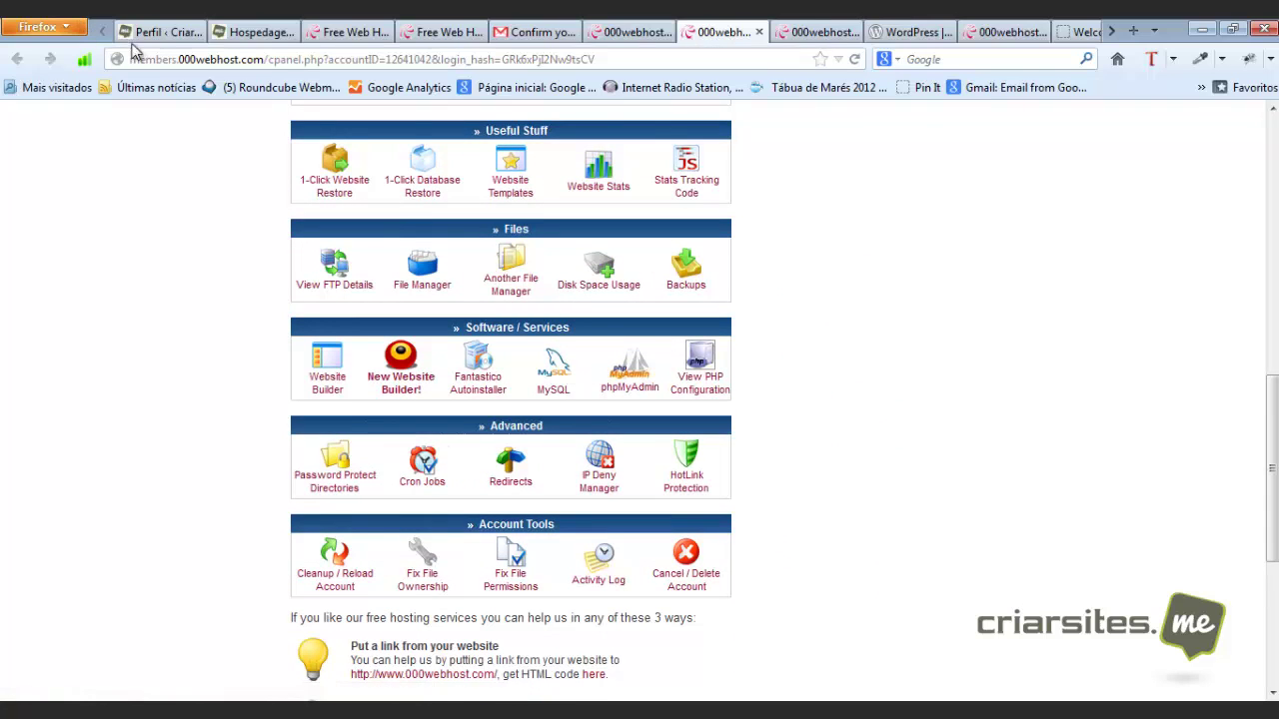
pyautogui.click(809, 30)
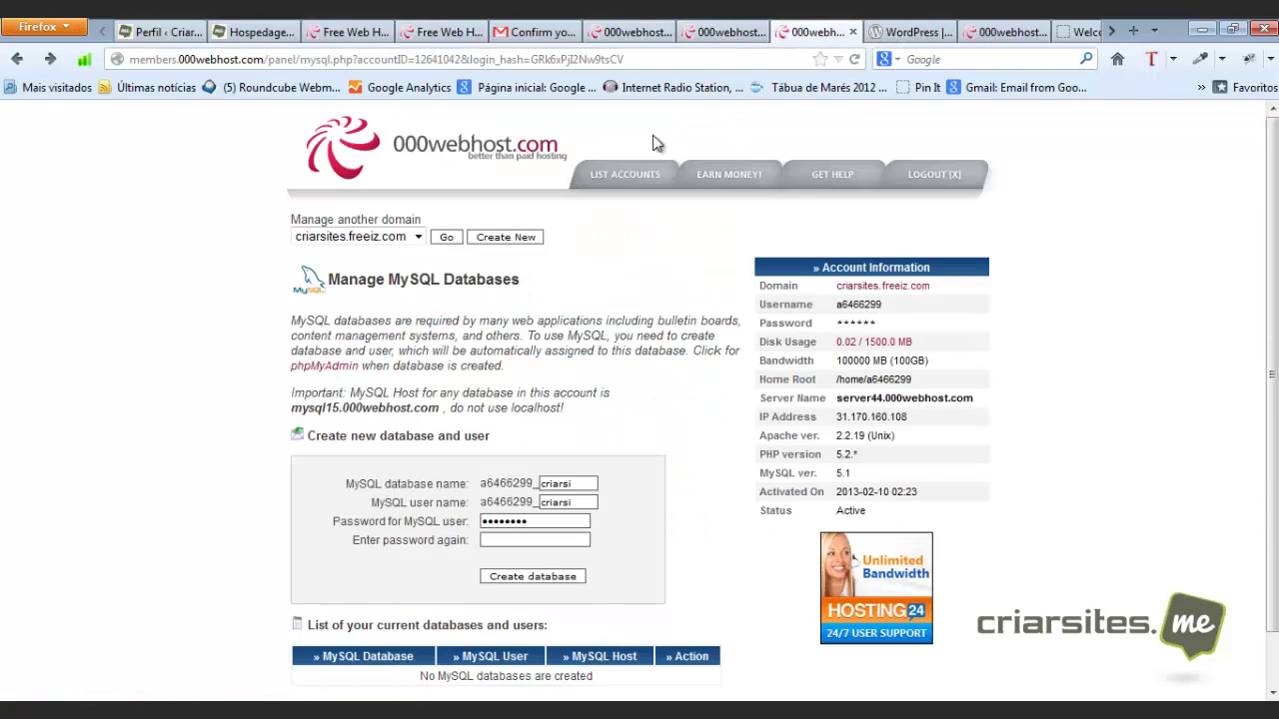
# - Create the criarsi MySQL database and user, then switch to the WordPress Brasil site
pyautogui.click(547, 583)
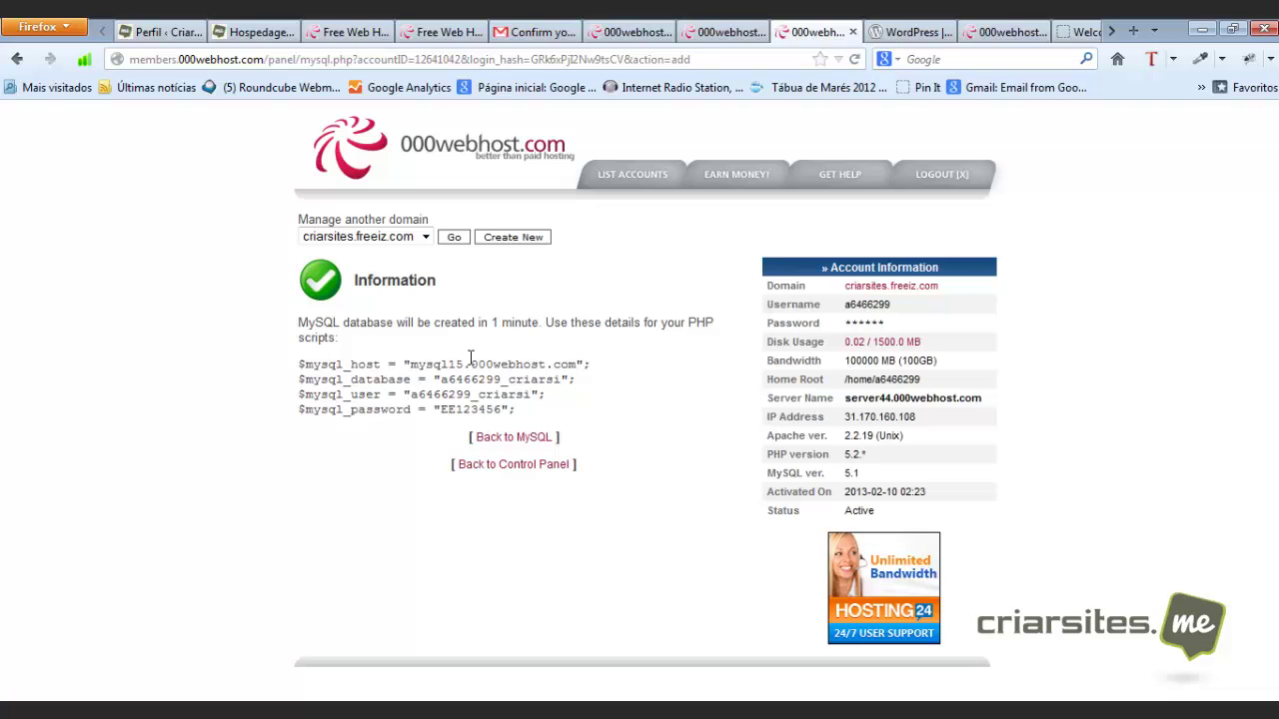
pyautogui.click(904, 32)
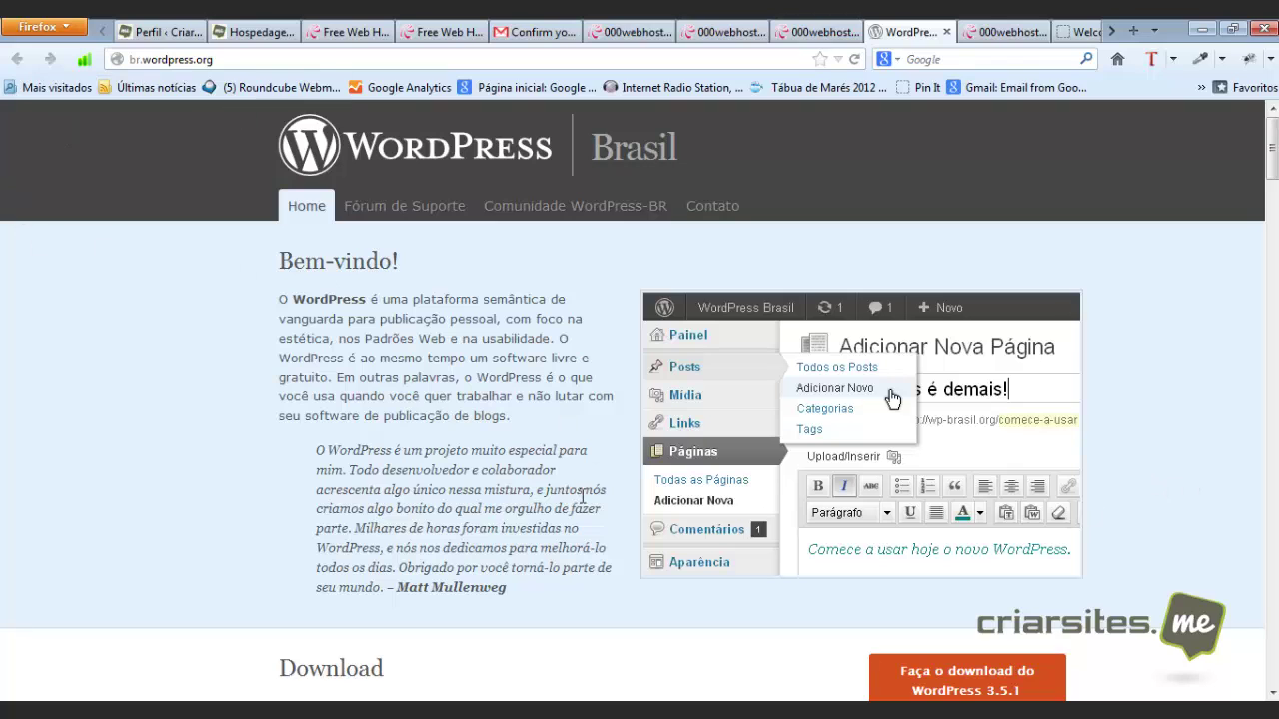
# - Open wp-config-sample.php from the wp-3.5.1 wordpress folder in Notepad++
pyautogui.click(154, 696)
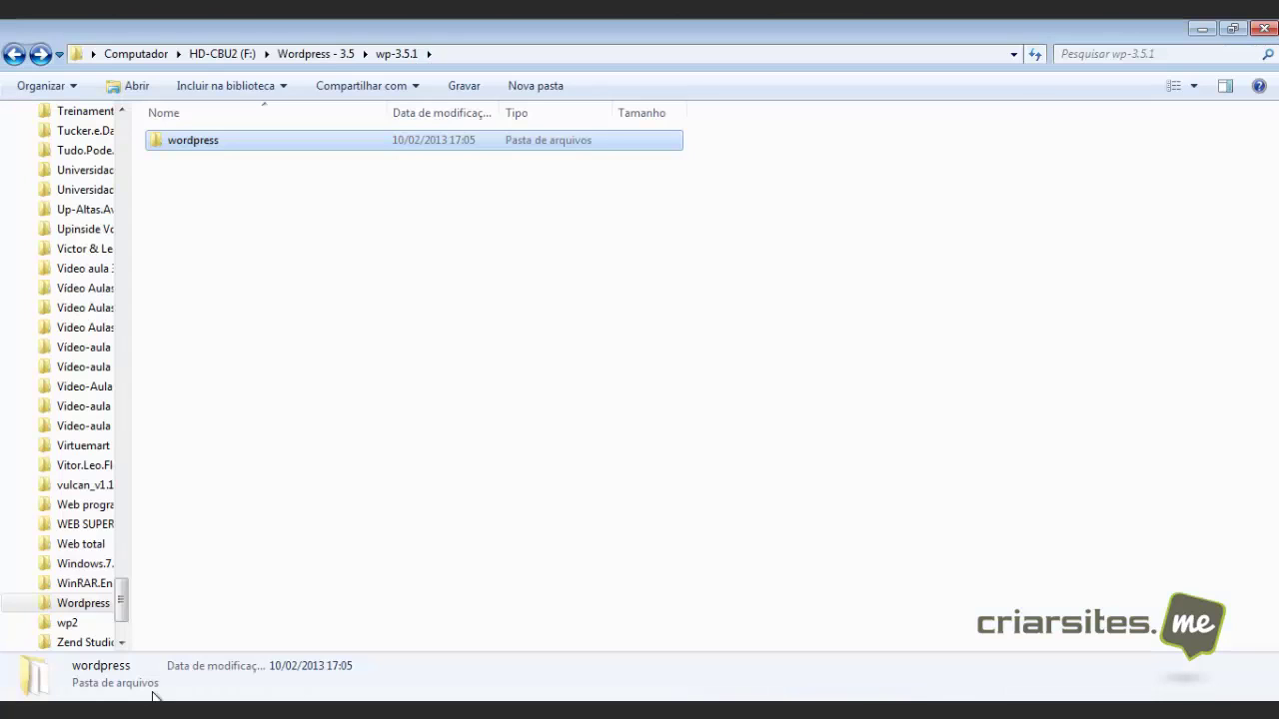
pyautogui.doubleClick(182, 139)
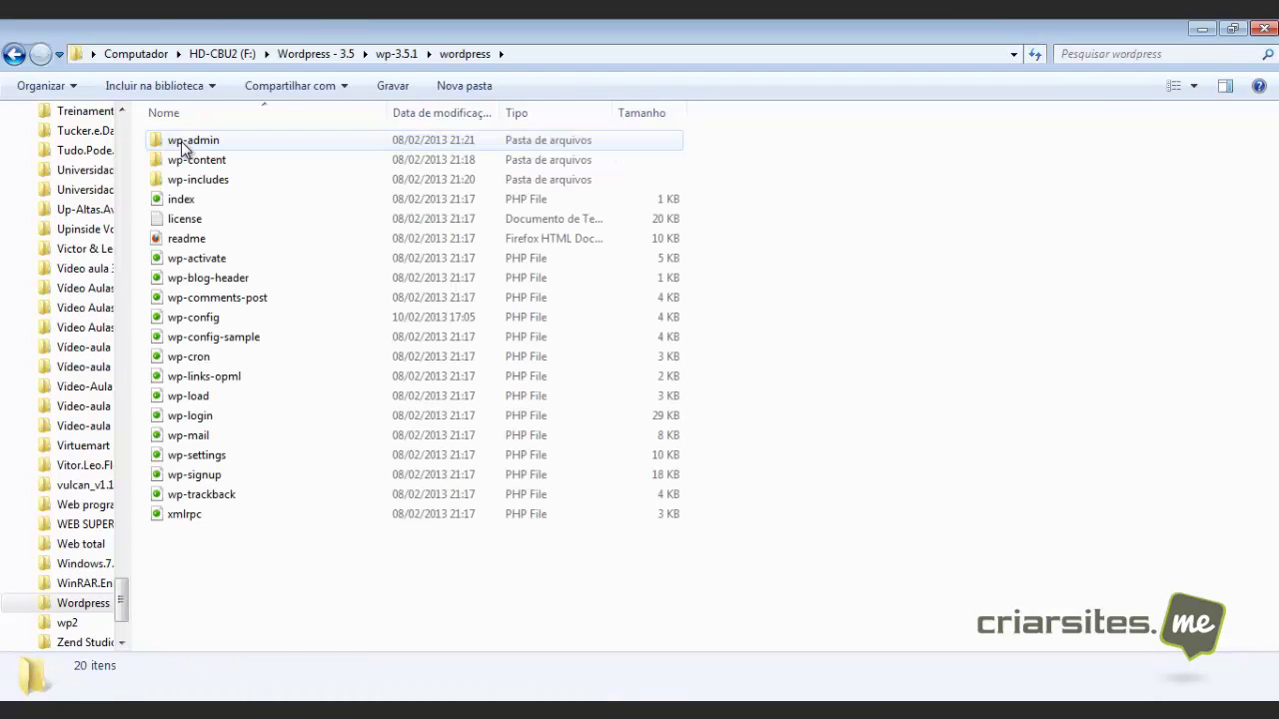
pyautogui.click(212, 343)
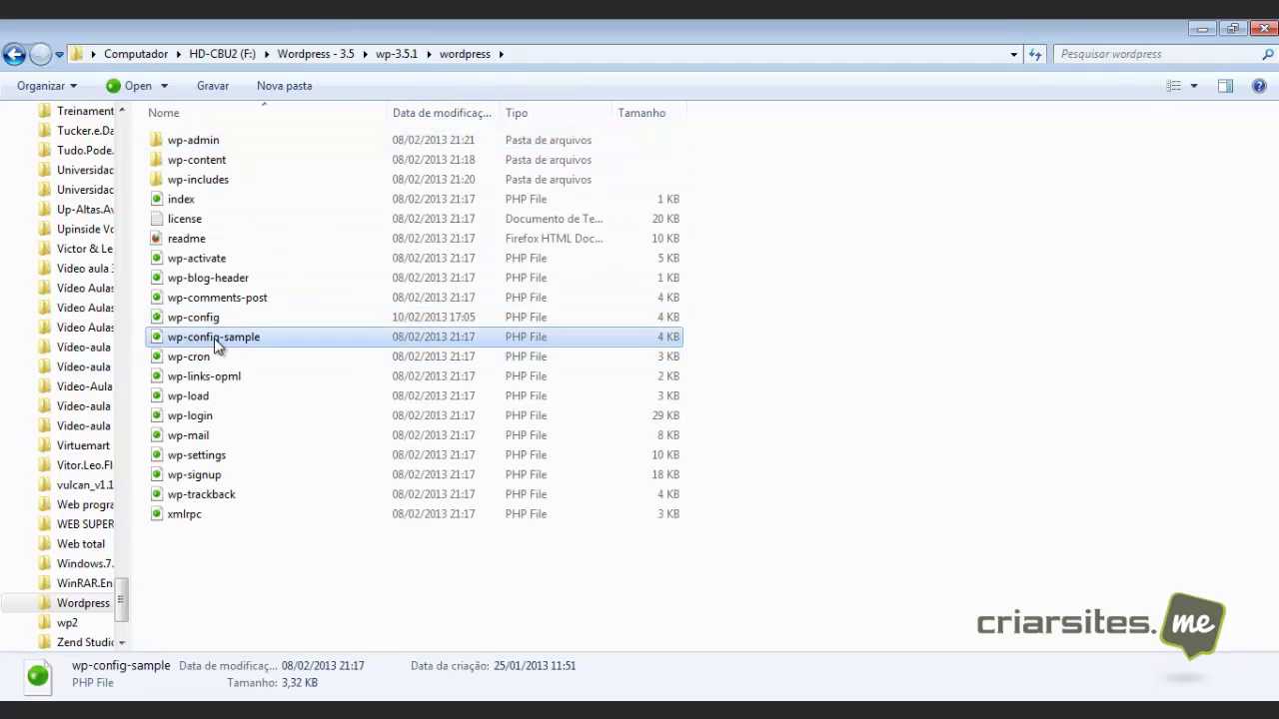
pyautogui.rightClick(241, 345)
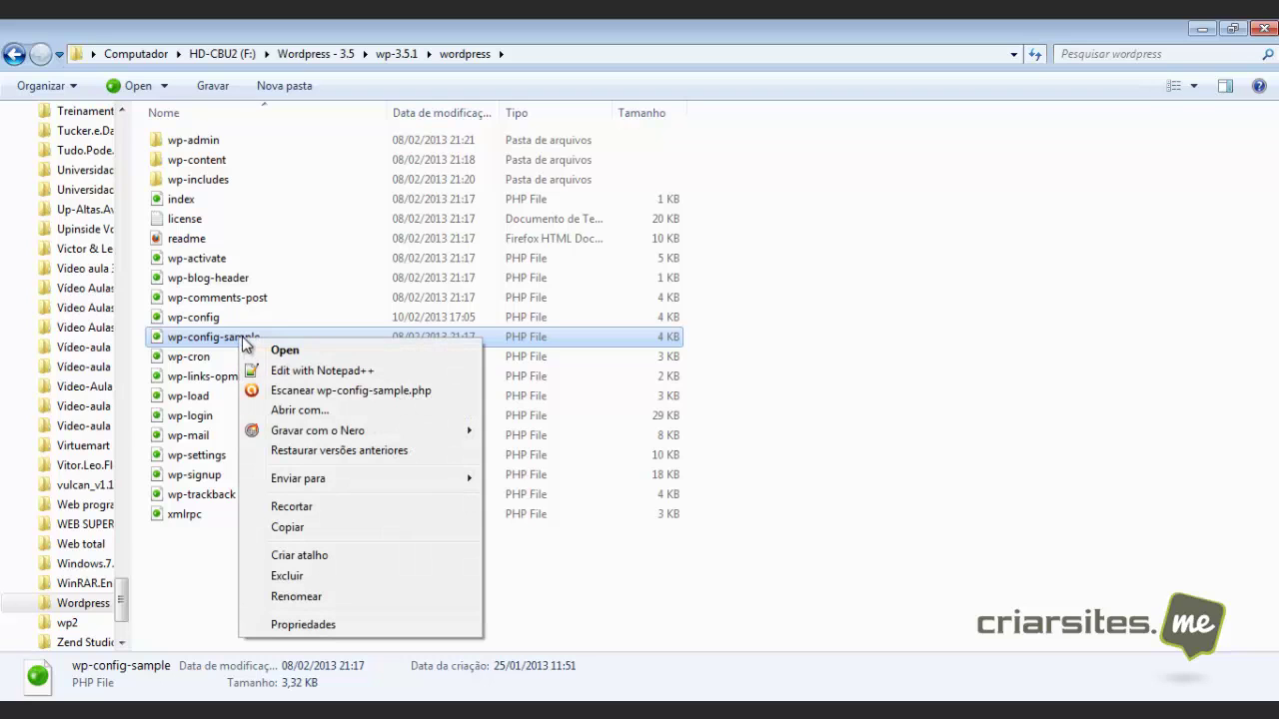
pyautogui.click(306, 372)
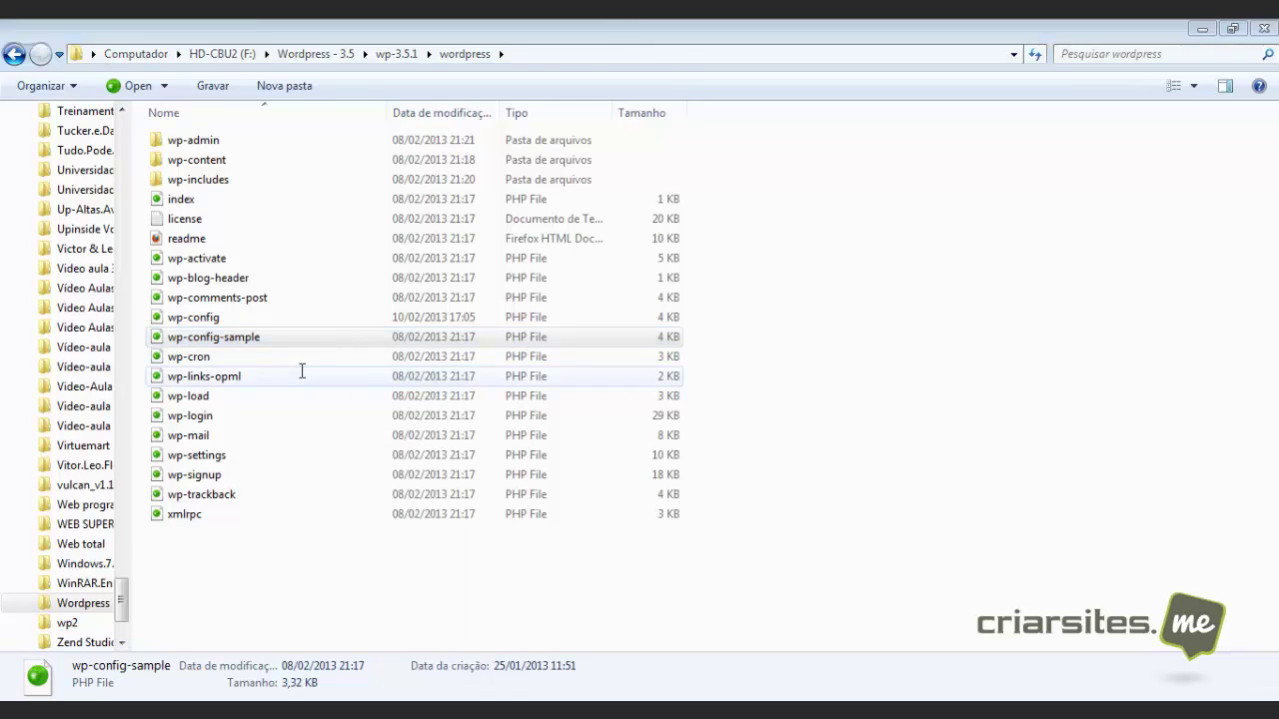
pyautogui.scroll(-2, 344, 438)
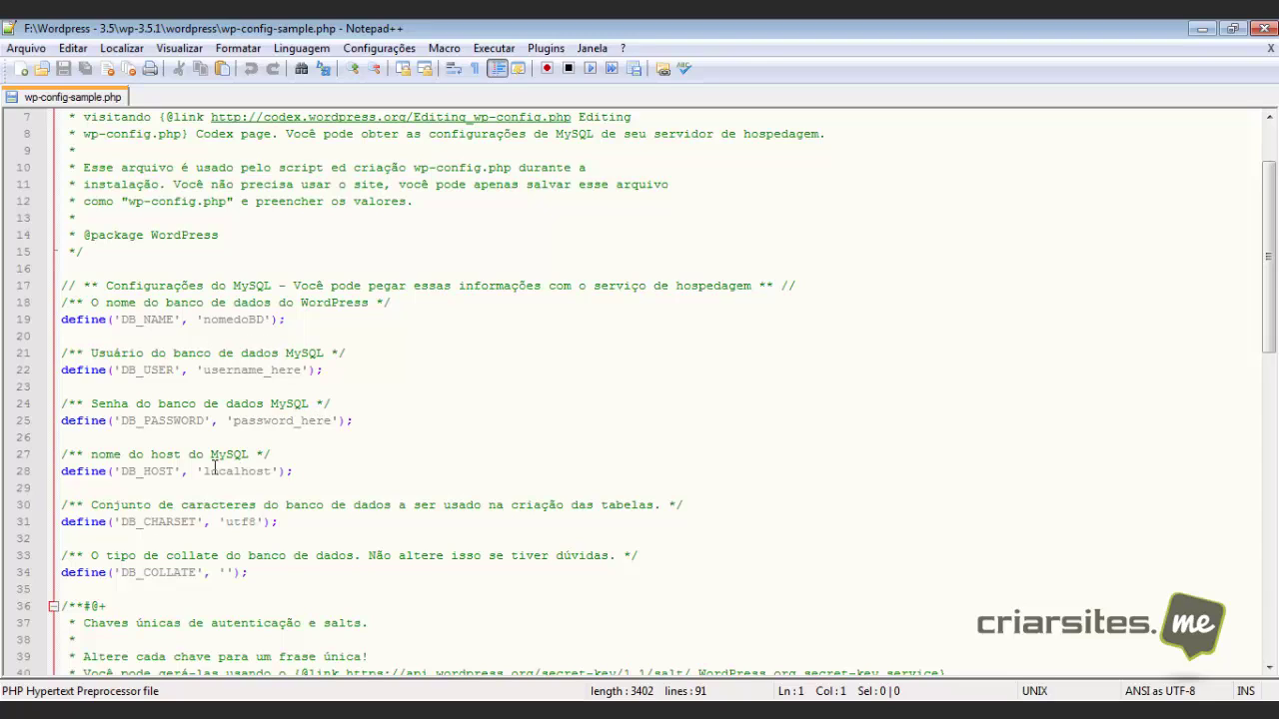
# - Replace 'localhost' on line 28 with the MySQL host mysql15.000webhost.com
pyautogui.hotkey('alt', 'Tab')
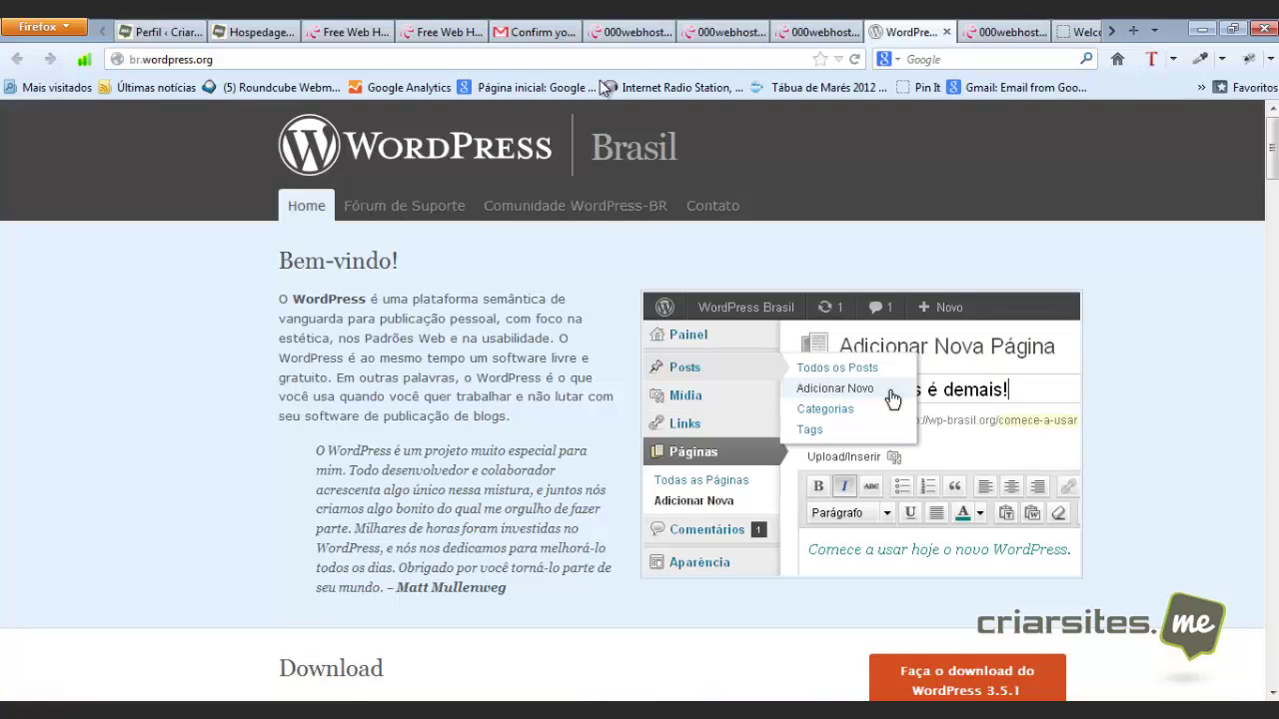
pyautogui.click(807, 33)
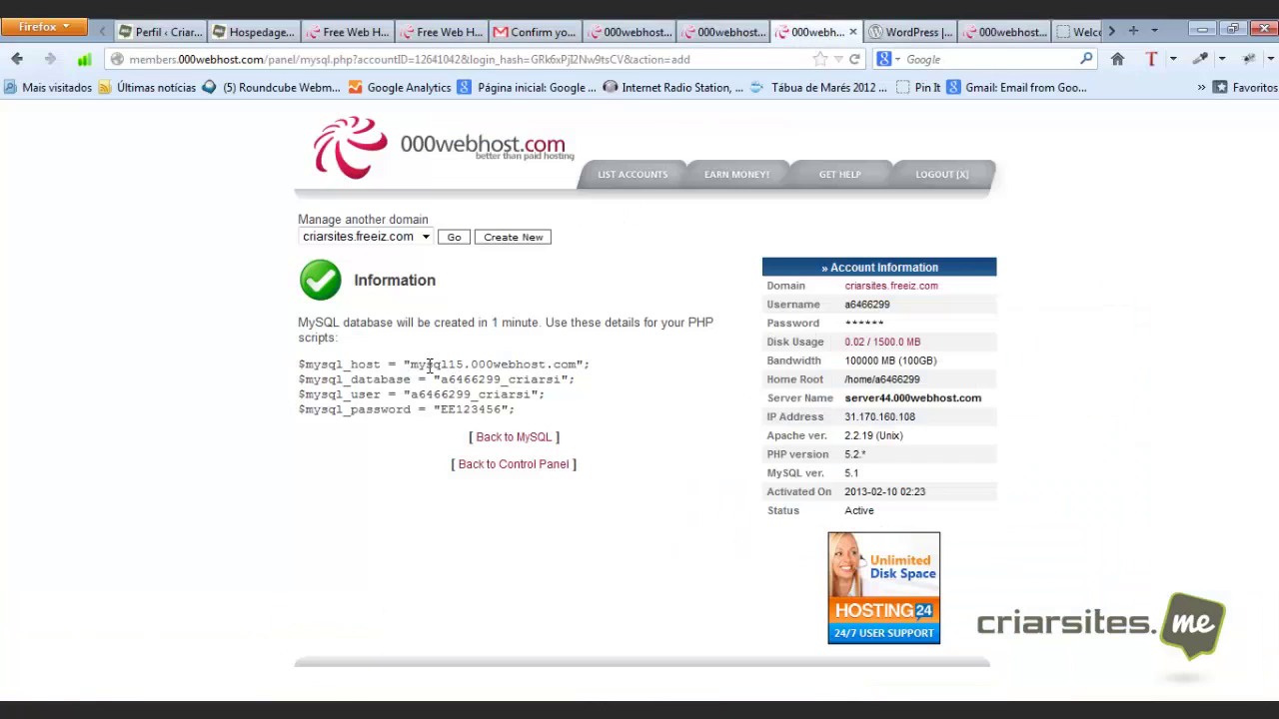
pyautogui.moveTo(412, 363); pyautogui.dragTo(577, 365)
pyautogui.hotkey('ctrl', 'c')
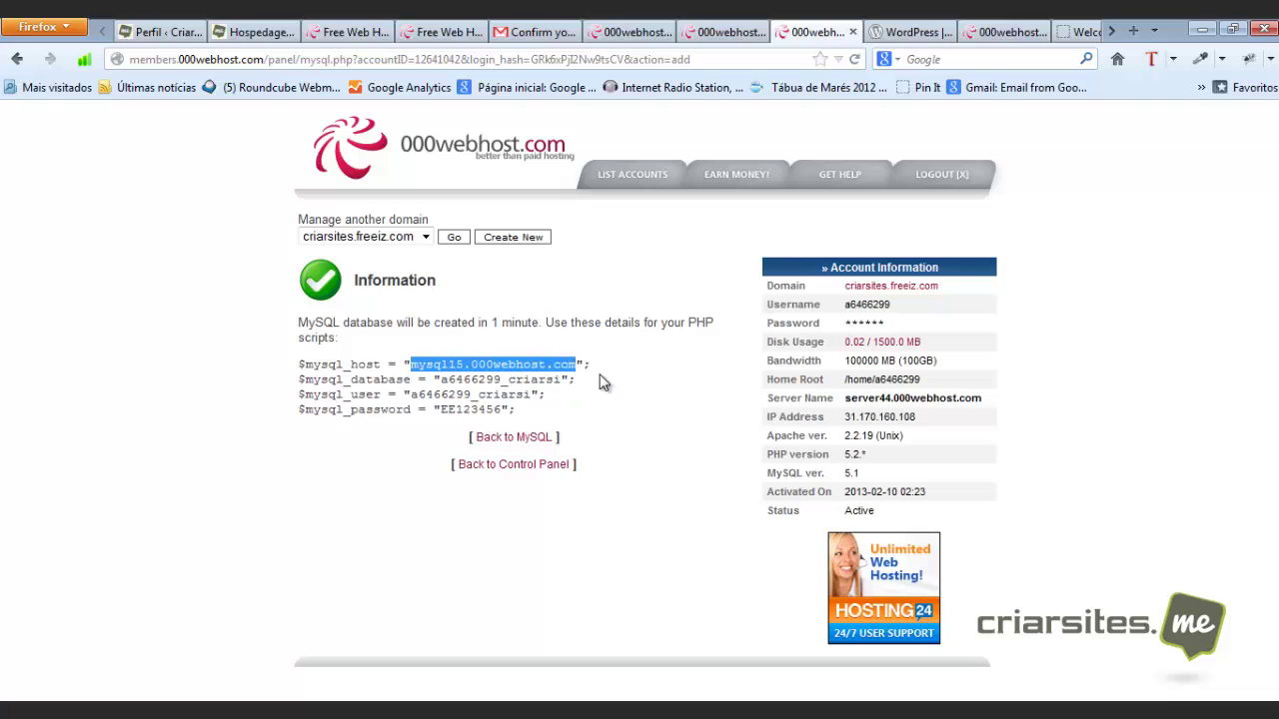
pyautogui.hotkey('alt', 'Tab')
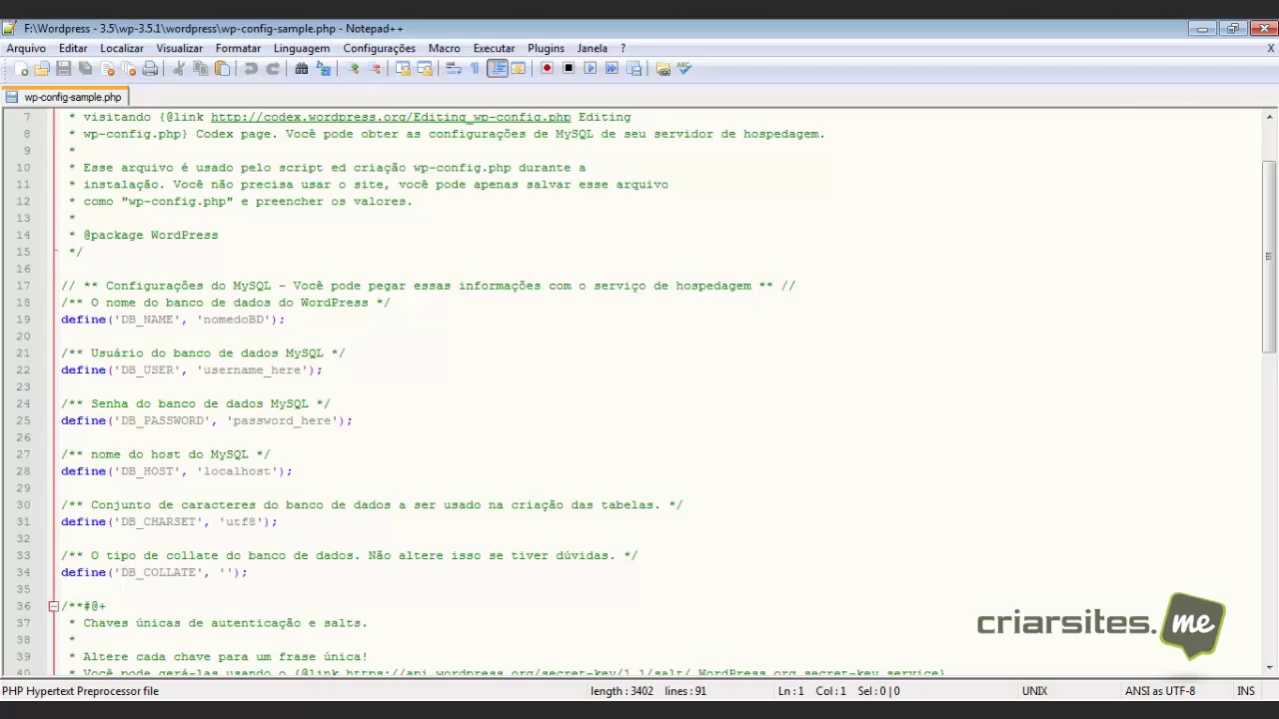
pyautogui.scroll(-2, 437, 507)
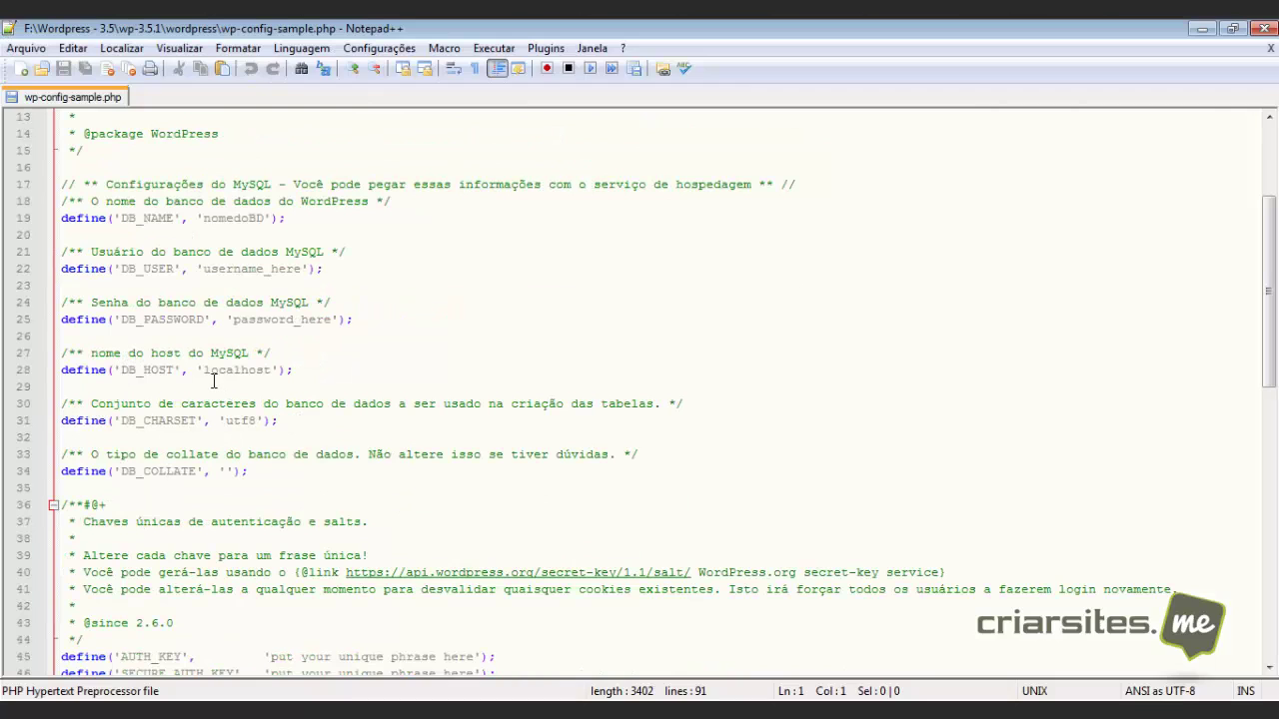
pyautogui.moveTo(204, 372); pyautogui.dragTo(269, 373)
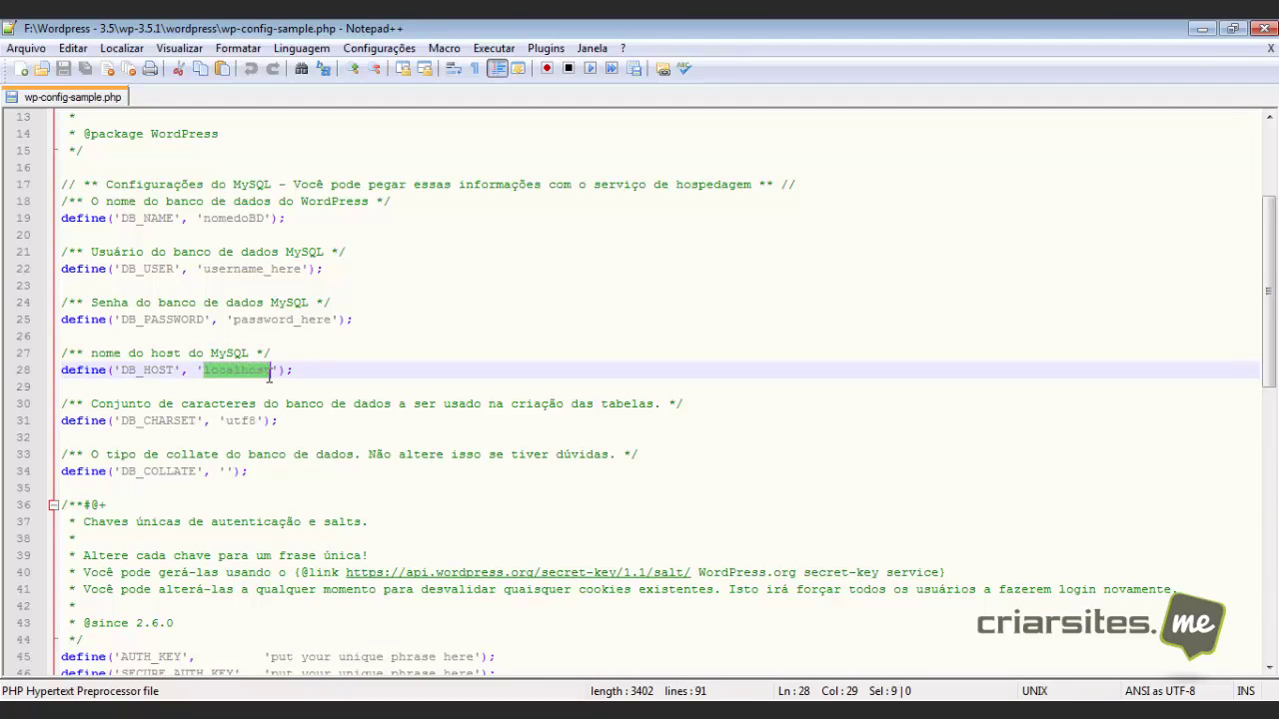
pyautogui.hotkey('ctrl', 'v')
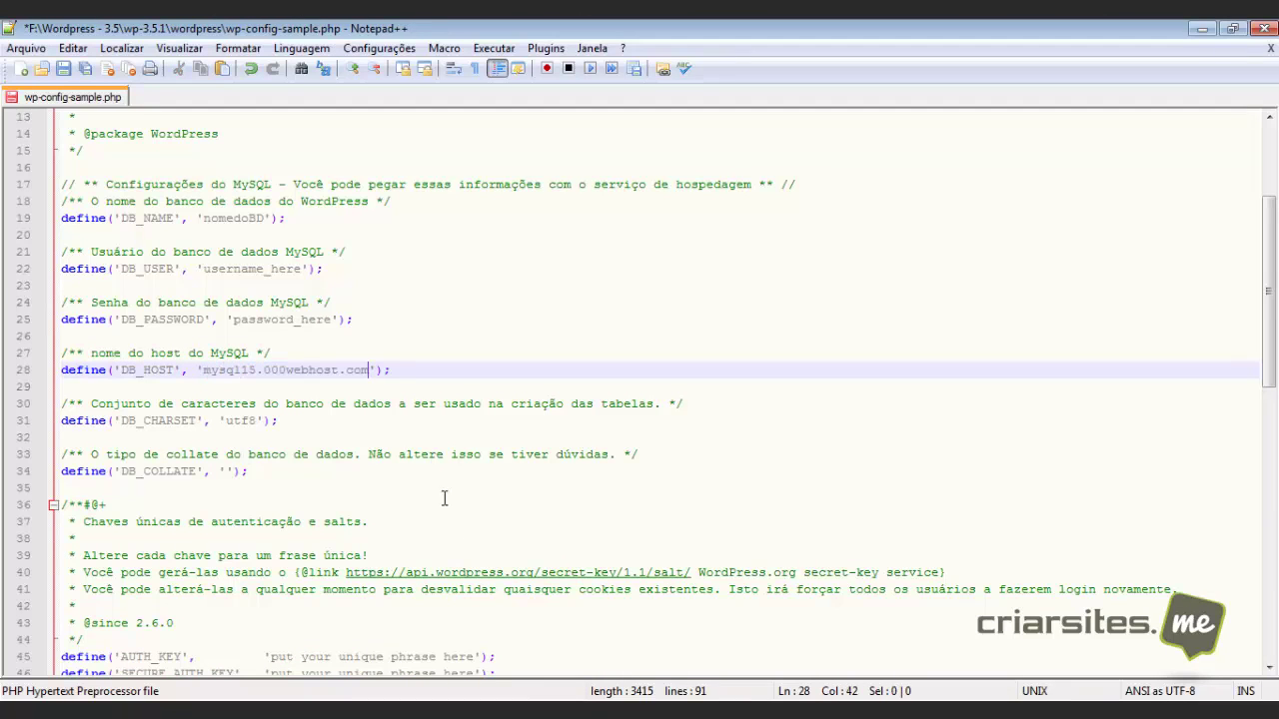
# - Copy the MySQL user name from the hosting panel's connection details
pyautogui.hotkey('alt', 'Tab')
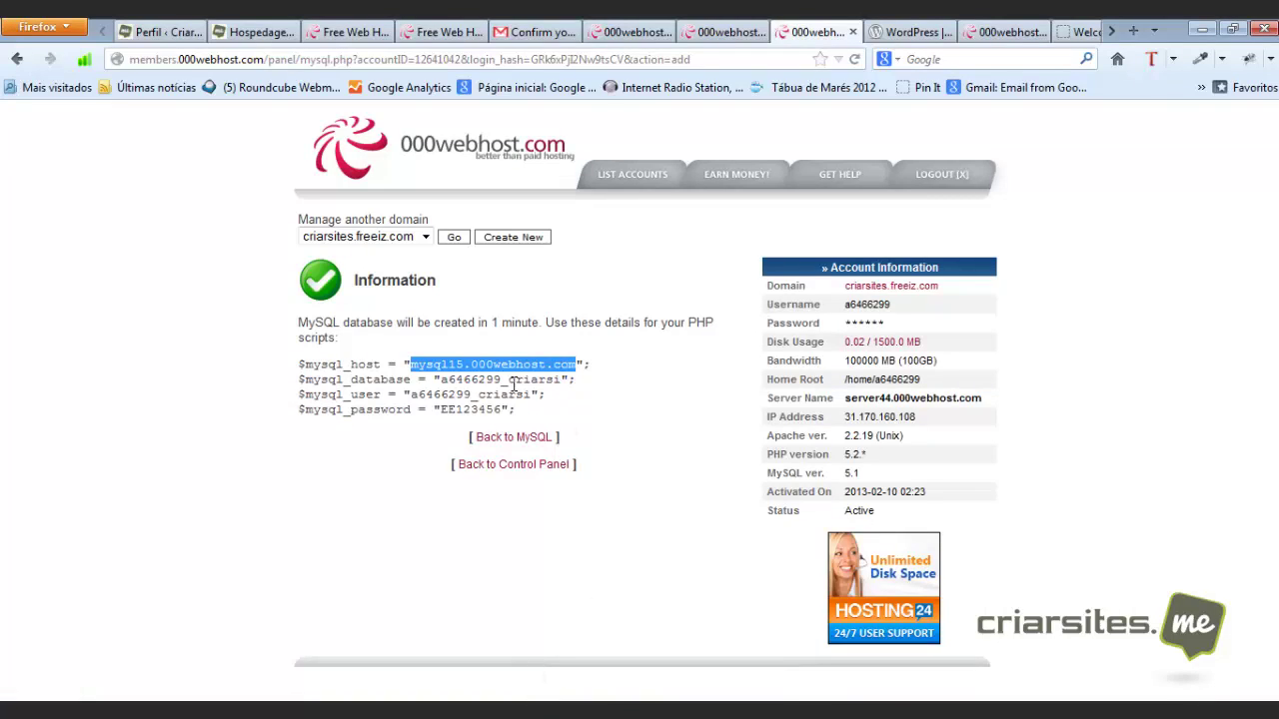
pyautogui.moveTo(416, 395); pyautogui.dragTo(535, 396)
pyautogui.hotkey('ctrl', 'c')
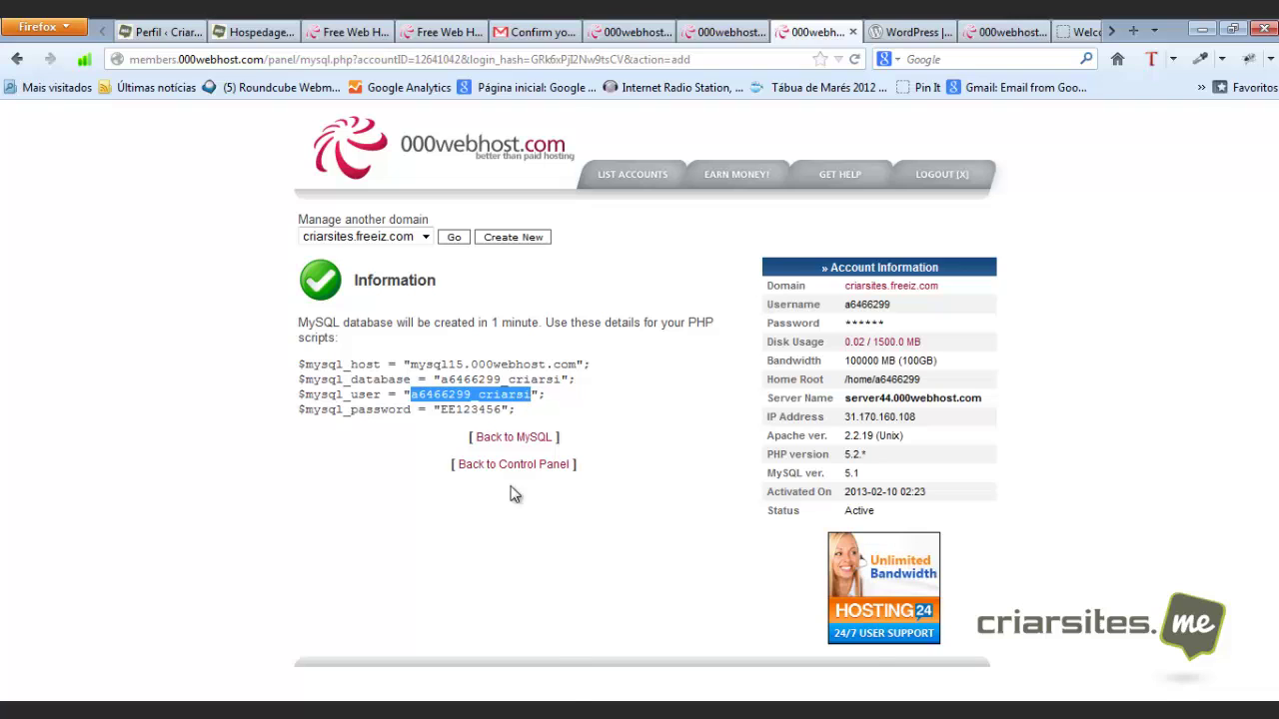
pyautogui.hotkey('alt', 'Tab')
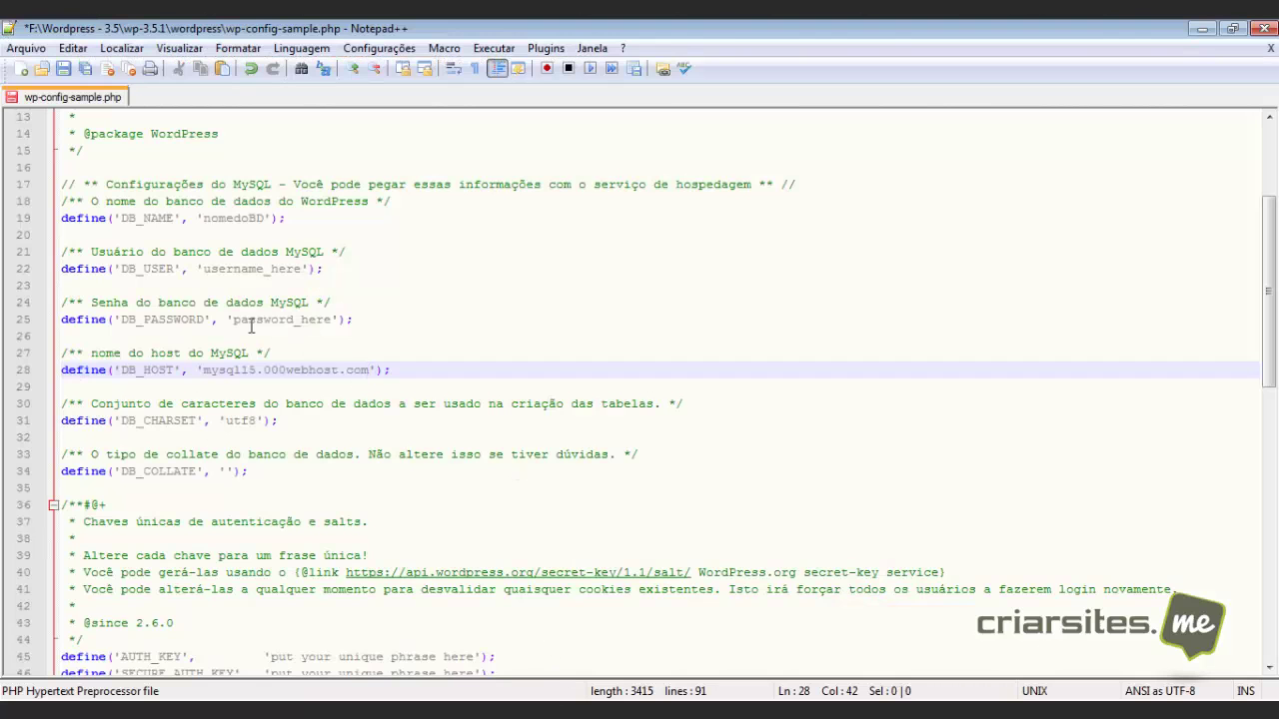
# - Replace username_here and nomedoBD with the copied MySQL user name, and type the database password
pyautogui.moveTo(204, 269); pyautogui.dragTo(299, 278)
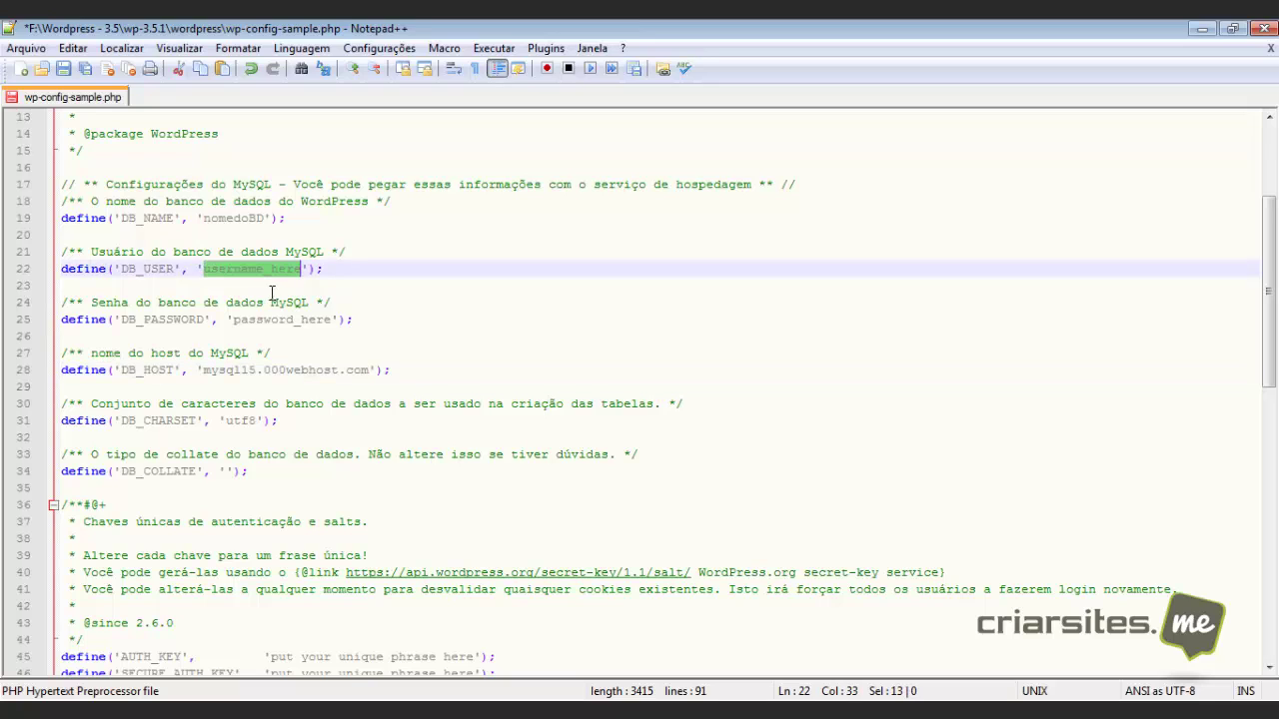
pyautogui.hotkey('ctrl', 'v')
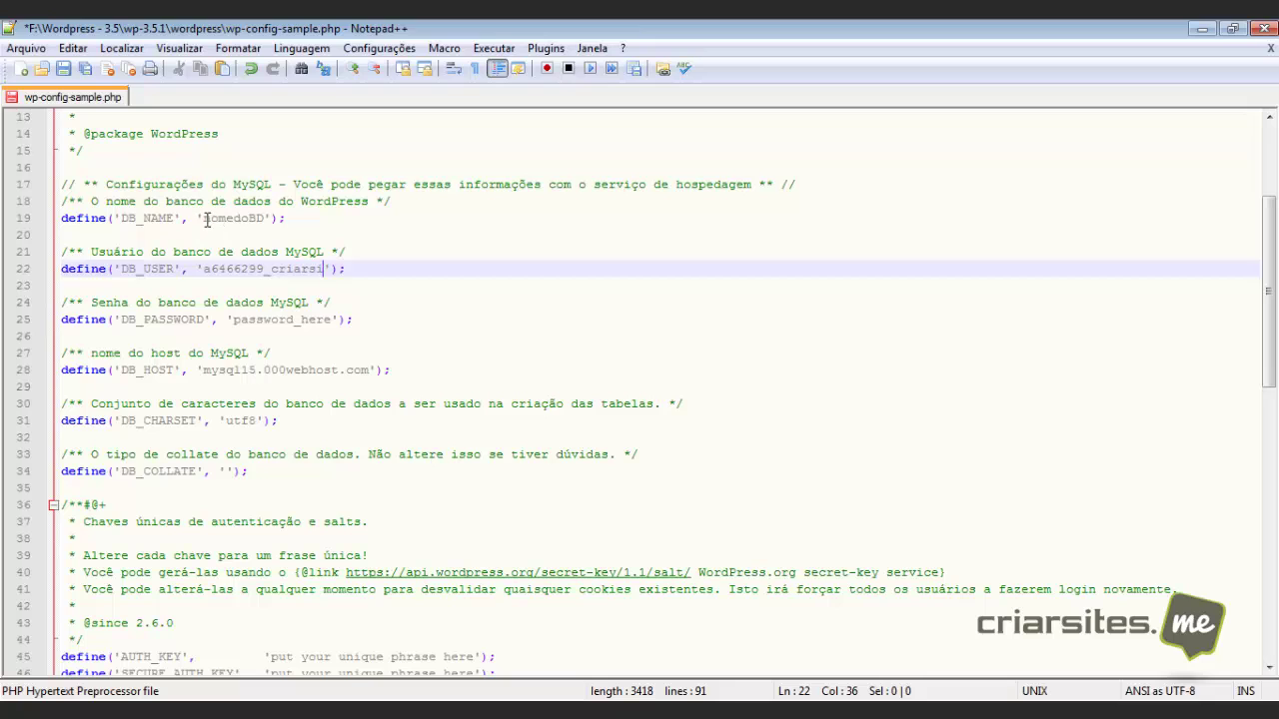
pyautogui.moveTo(205, 219); pyautogui.dragTo(264, 224)
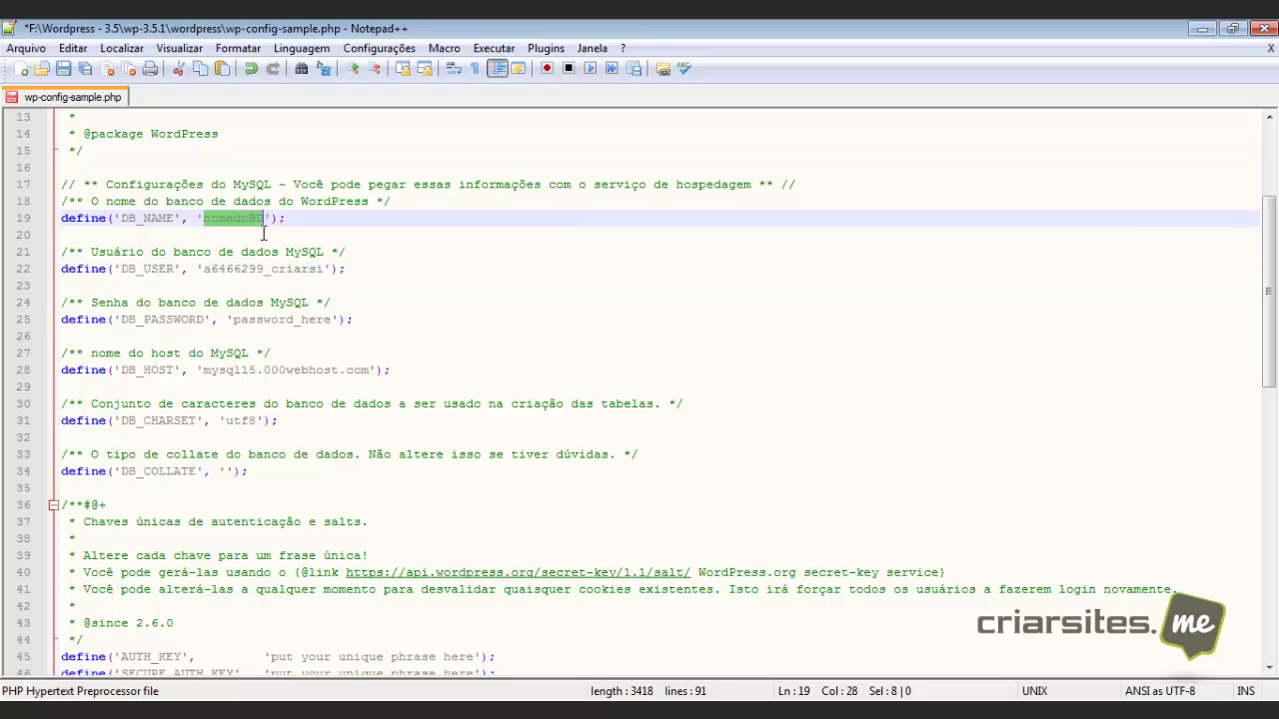
pyautogui.hotkey('ctrl', 'v')
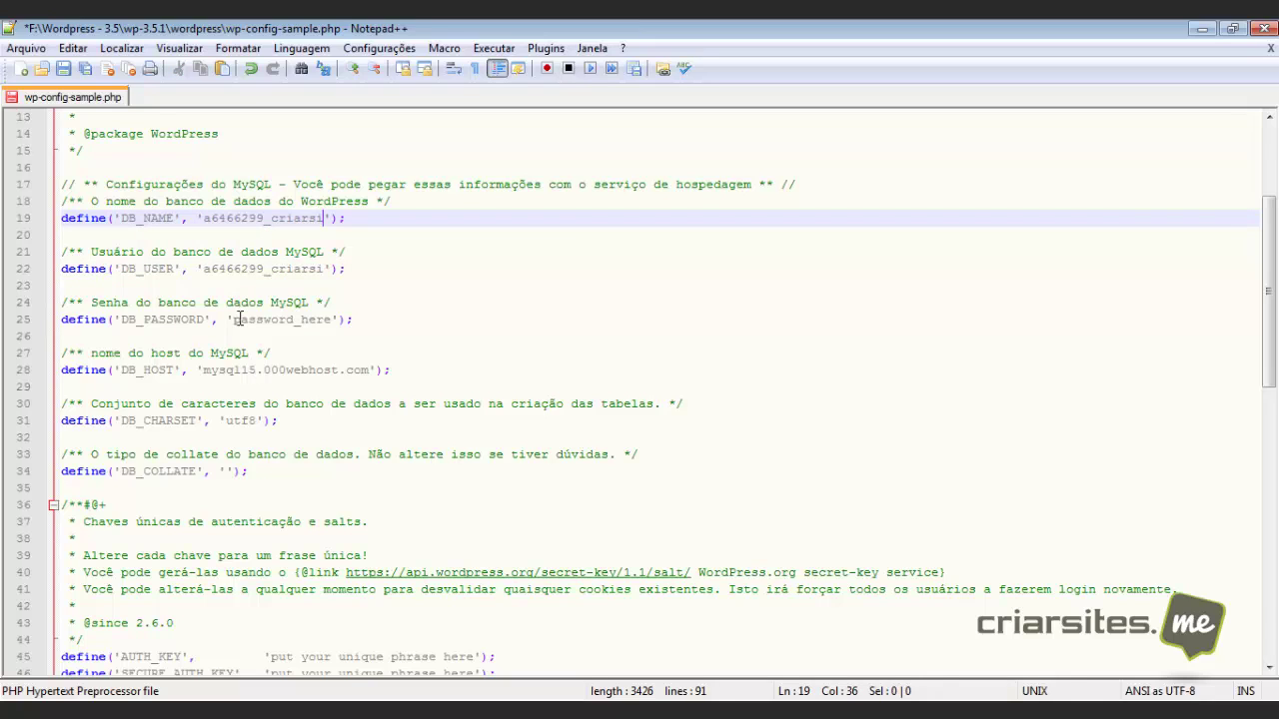
pyautogui.moveTo(234, 320); pyautogui.dragTo(331, 320)
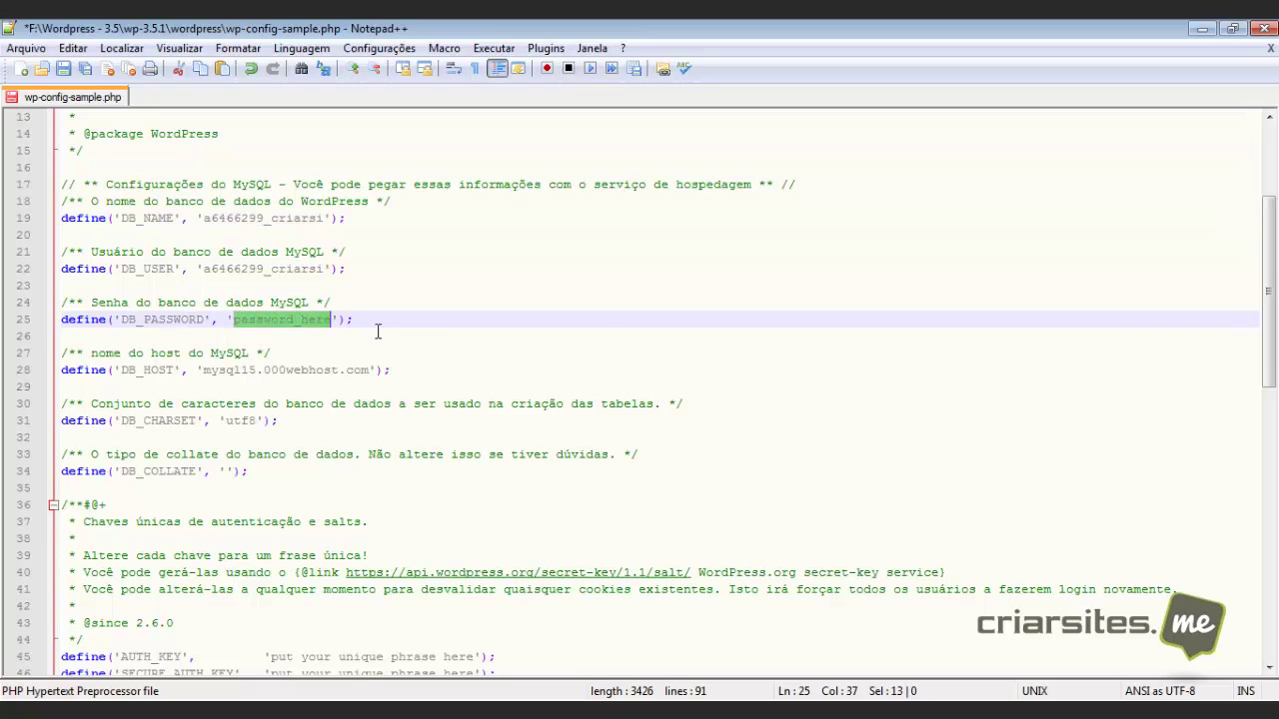
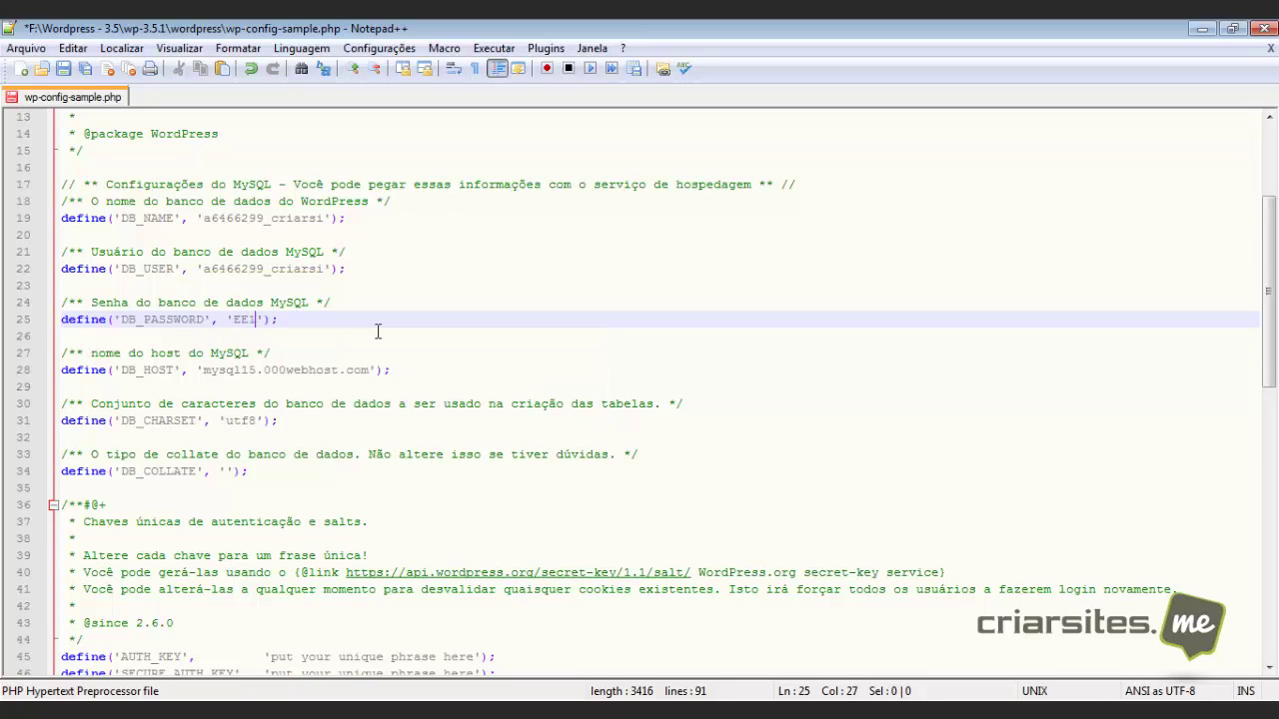
# - Save the file as wp-config.php in the wordpress folder, overwriting the existing copy
pyautogui.click(26, 48)
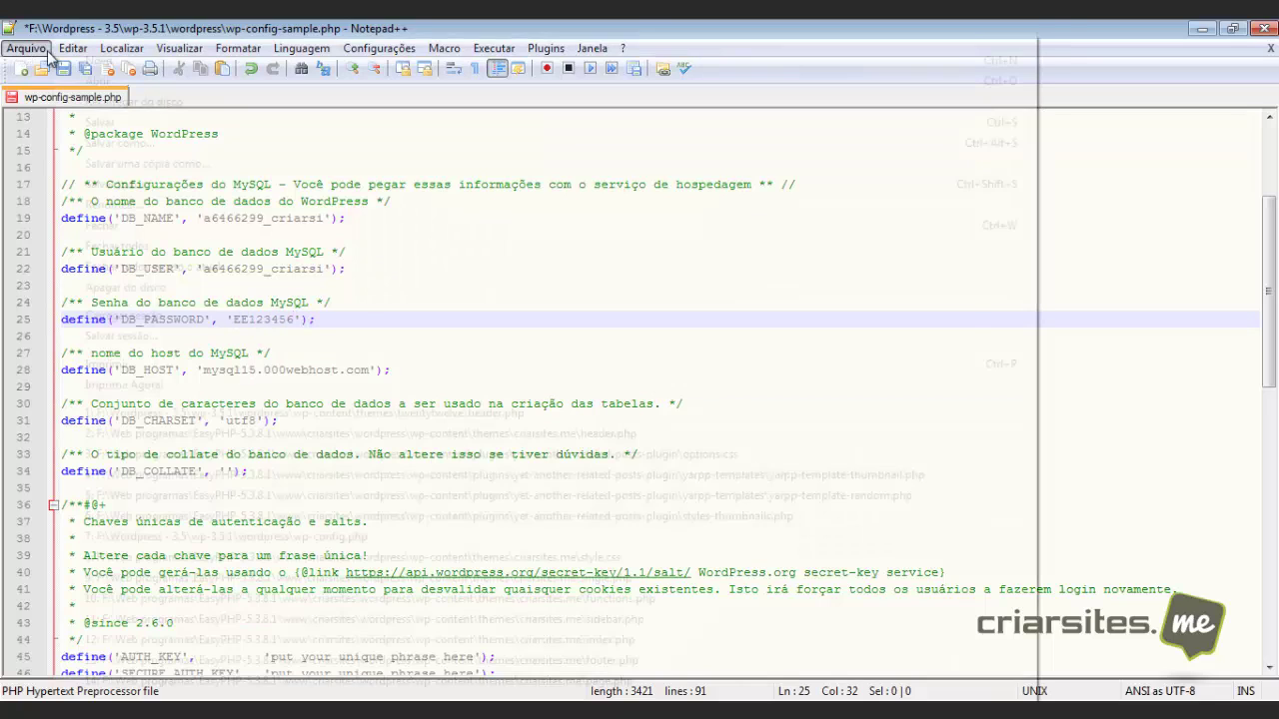
pyautogui.click(117, 145)
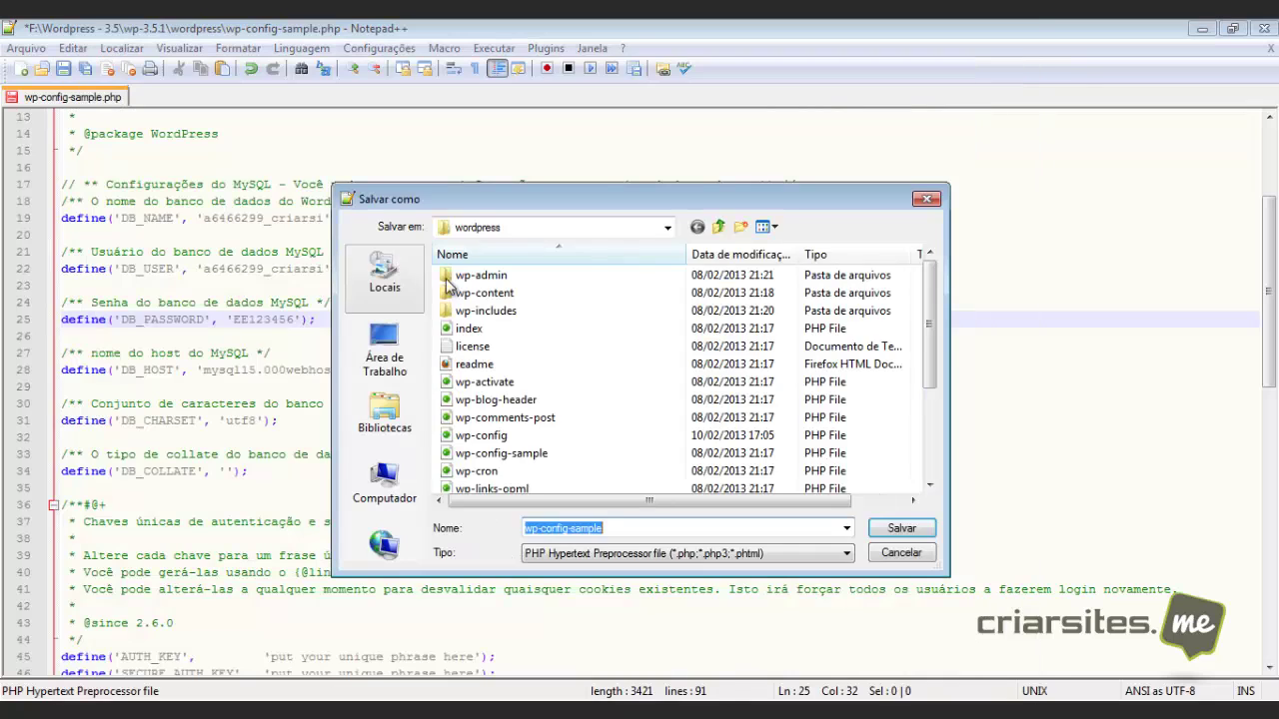
pyautogui.click(614, 529)
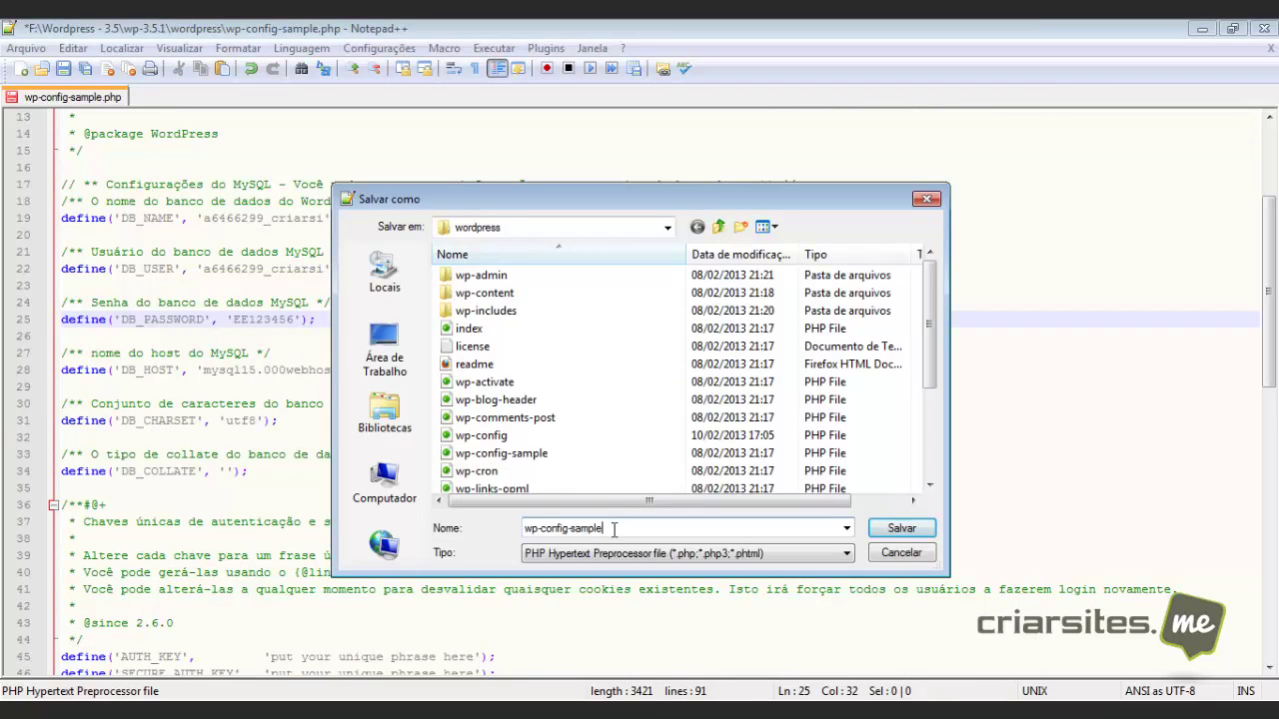
pyautogui.press('BackSpace')
pyautogui.press('BackSpace')
pyautogui.press('BackSpace')
pyautogui.press('BackSpace')
pyautogui.press('BackSpace')
pyautogui.press('BackSpace')
pyautogui.press('BackSpace')
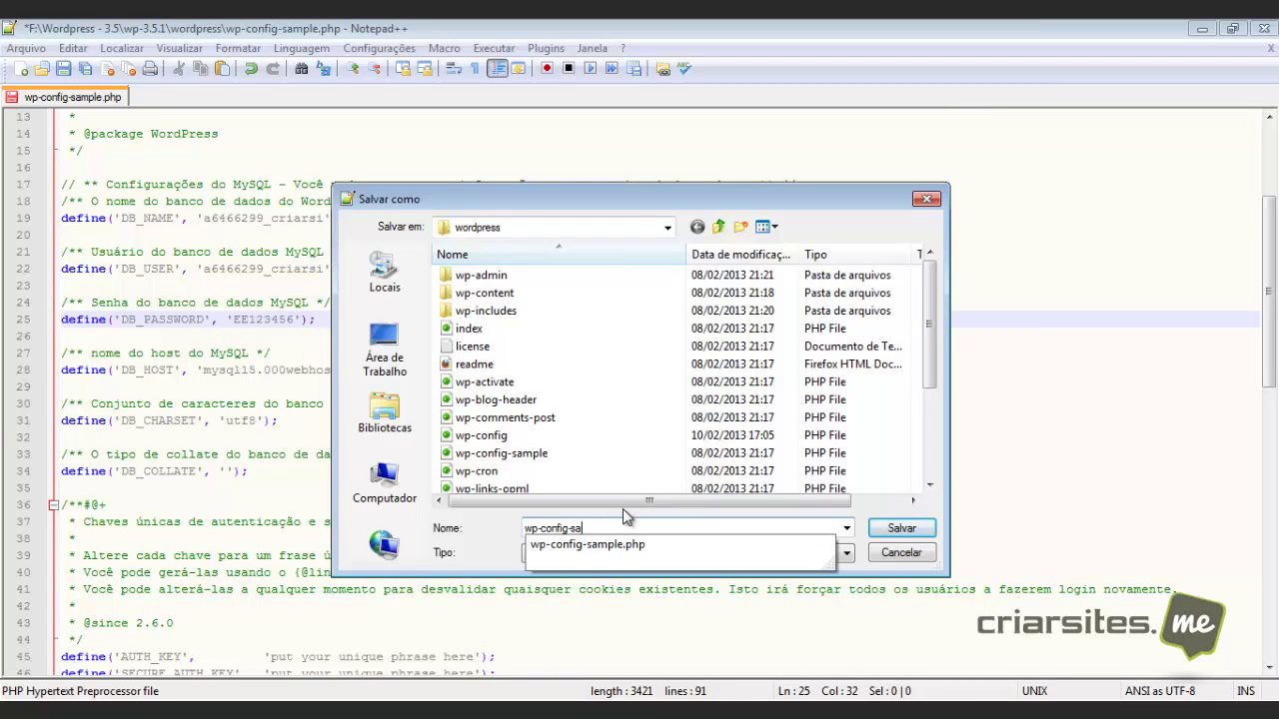
pyautogui.press('Down')
pyautogui.press('Down')
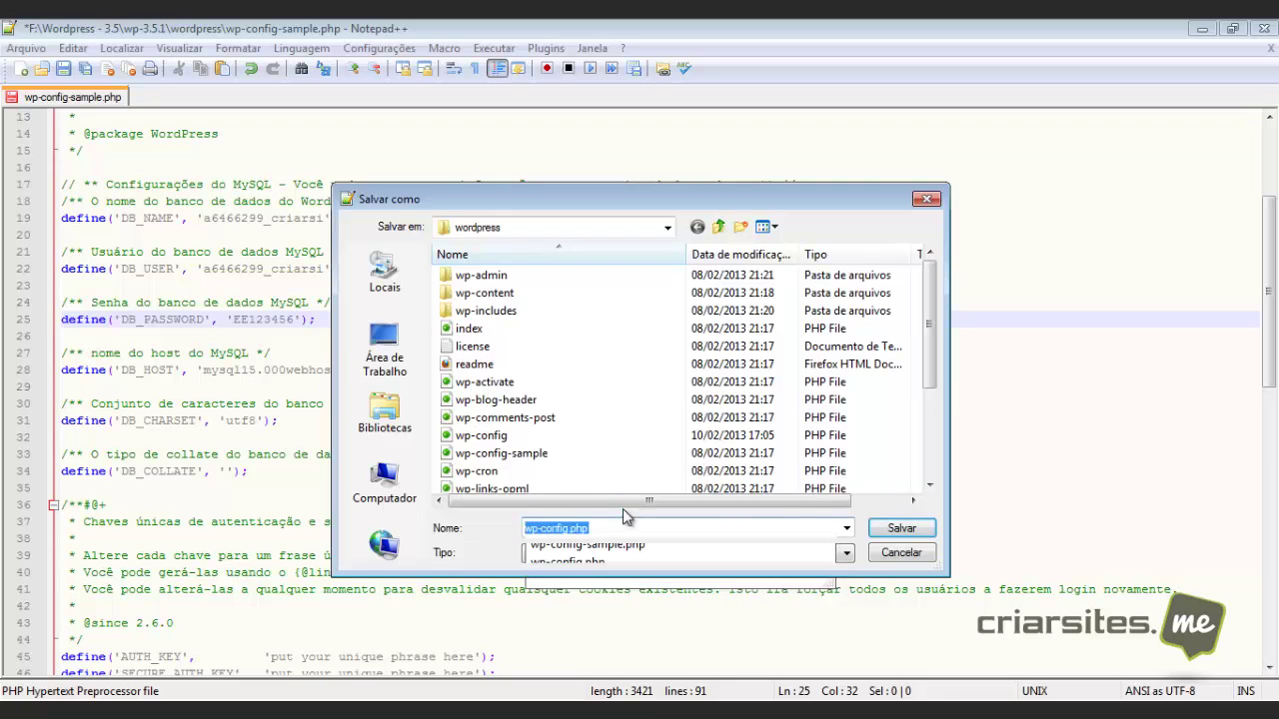
pyautogui.press('Return')
pyautogui.click(701, 372)
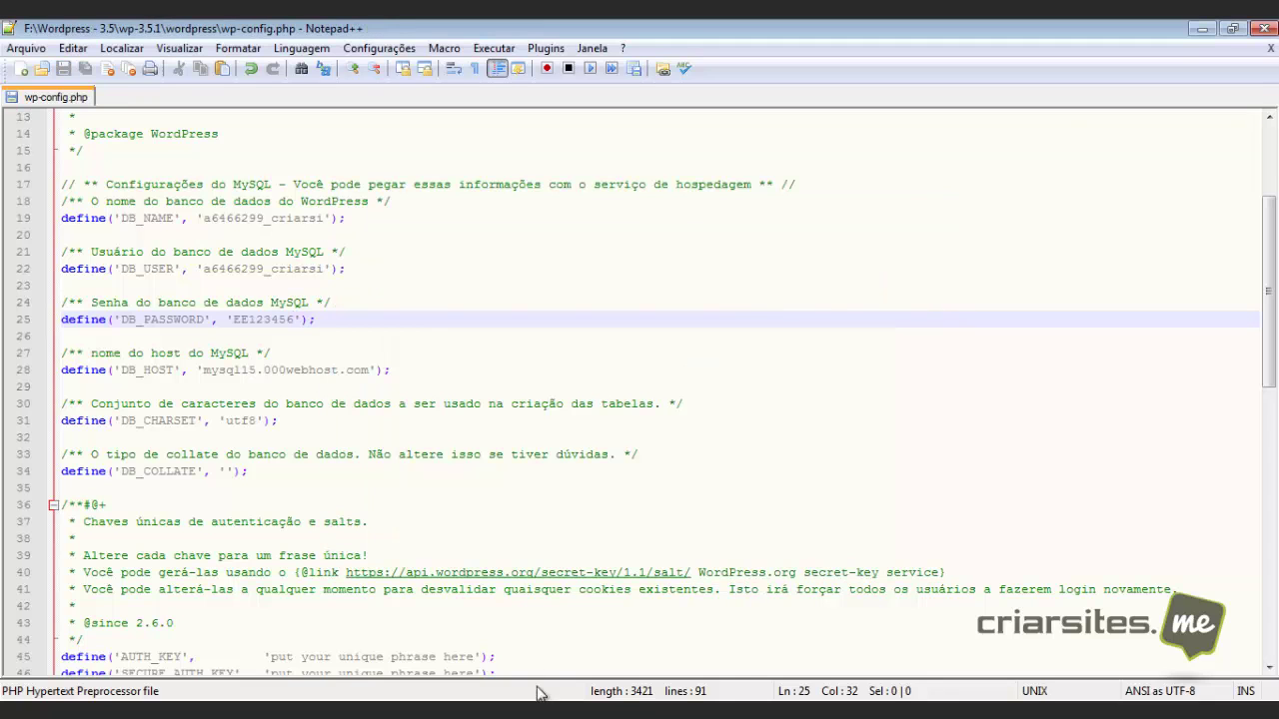
pyautogui.moveTo(547, 714)
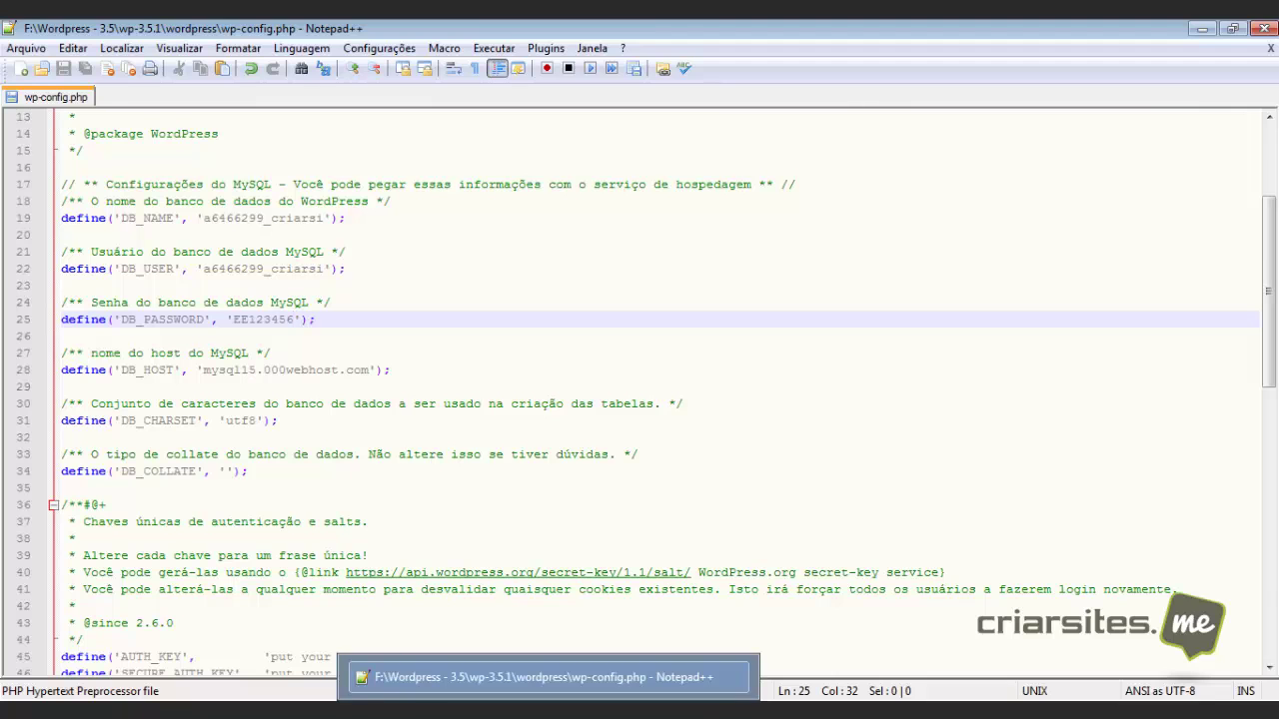
# - Check FileZilla's criarsites.freeiz.com host entry, then return to the 000webhost MySQL details
pyautogui.click(404, 711)
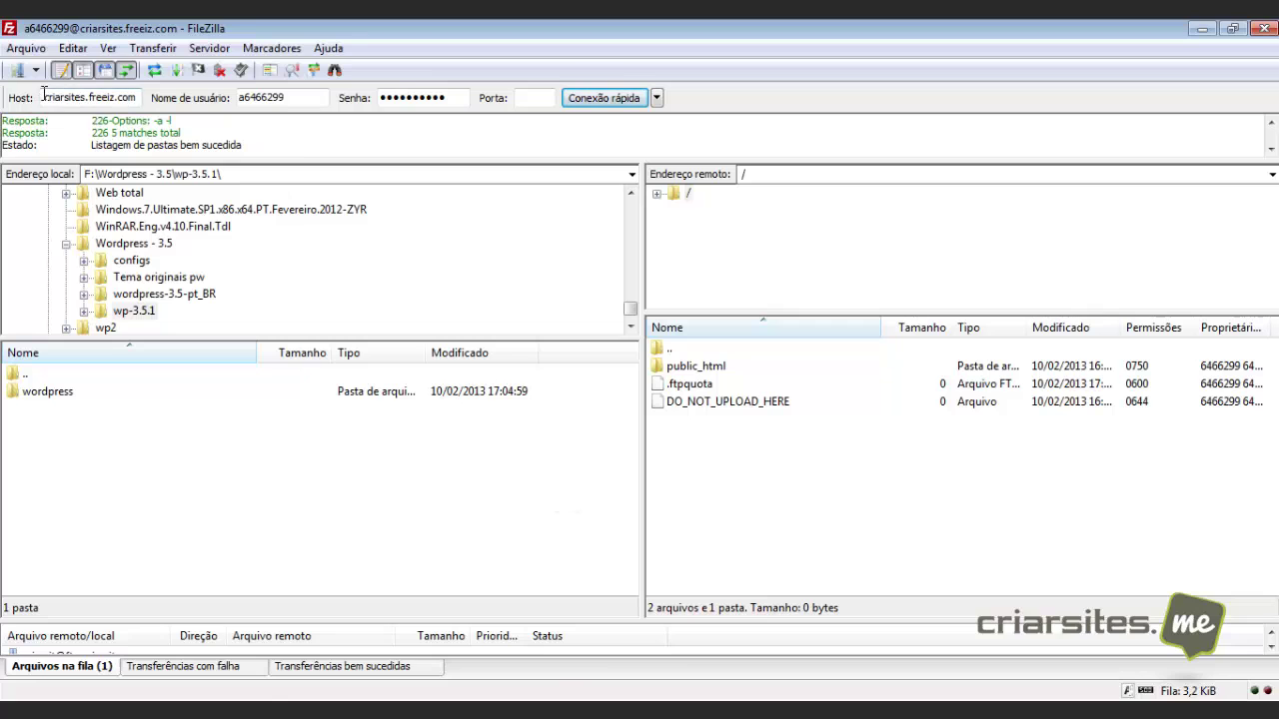
pyautogui.moveTo(44, 97); pyautogui.dragTo(118, 97)
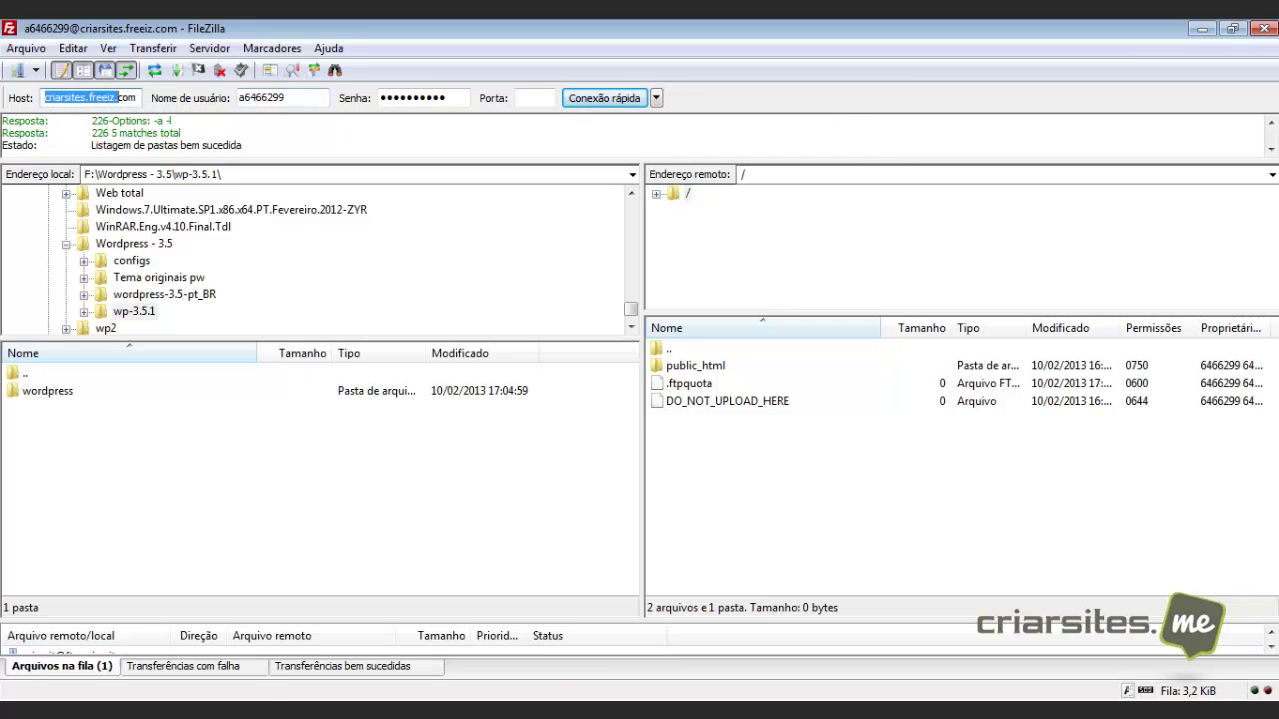
pyautogui.hotkey('alt', 'Tab')
# - Open the site's FTP details in cPanel and highlight the public_html folder and FTP user name
pyautogui.click(1005, 32)
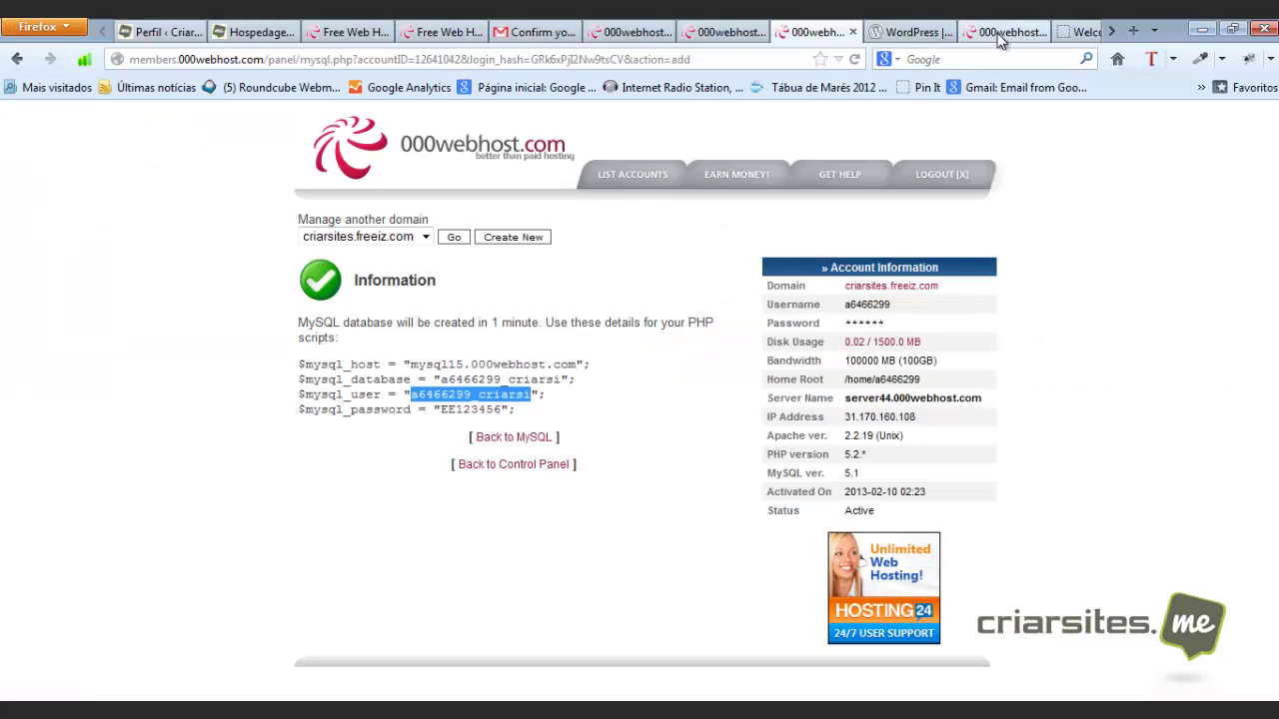
pyautogui.scroll(-10, 348, 346)
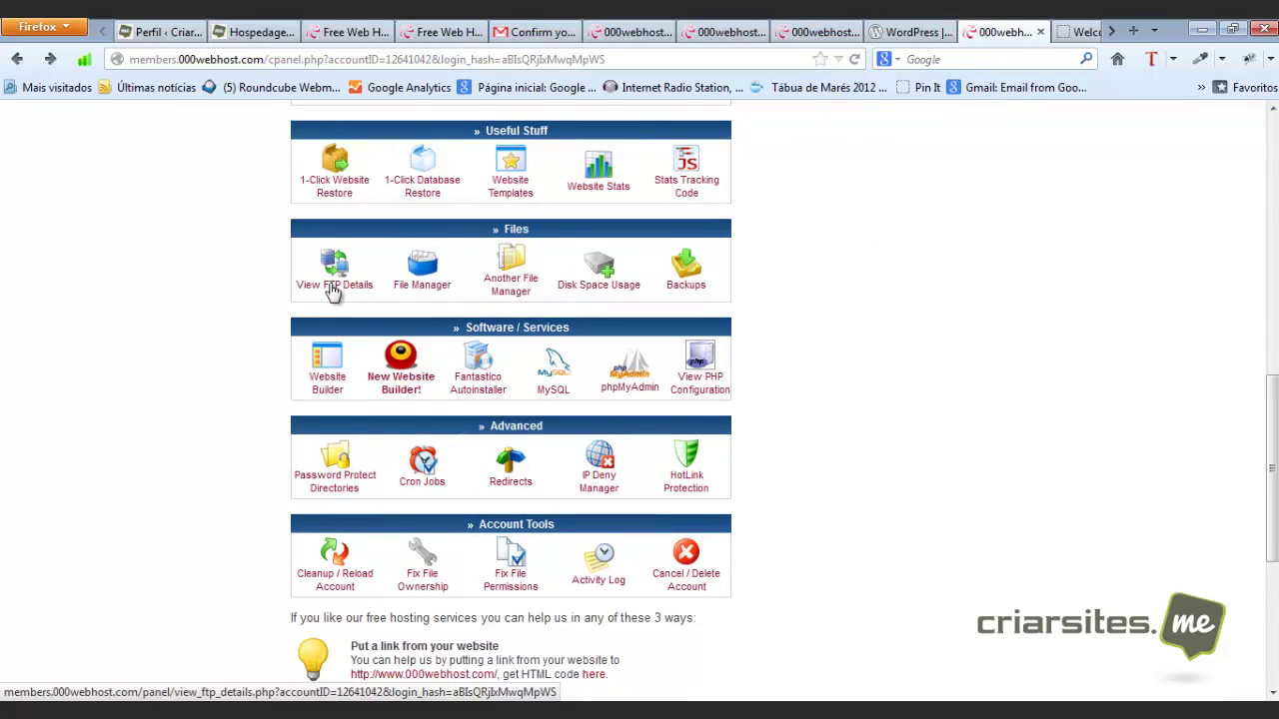
pyautogui.click(334, 287)
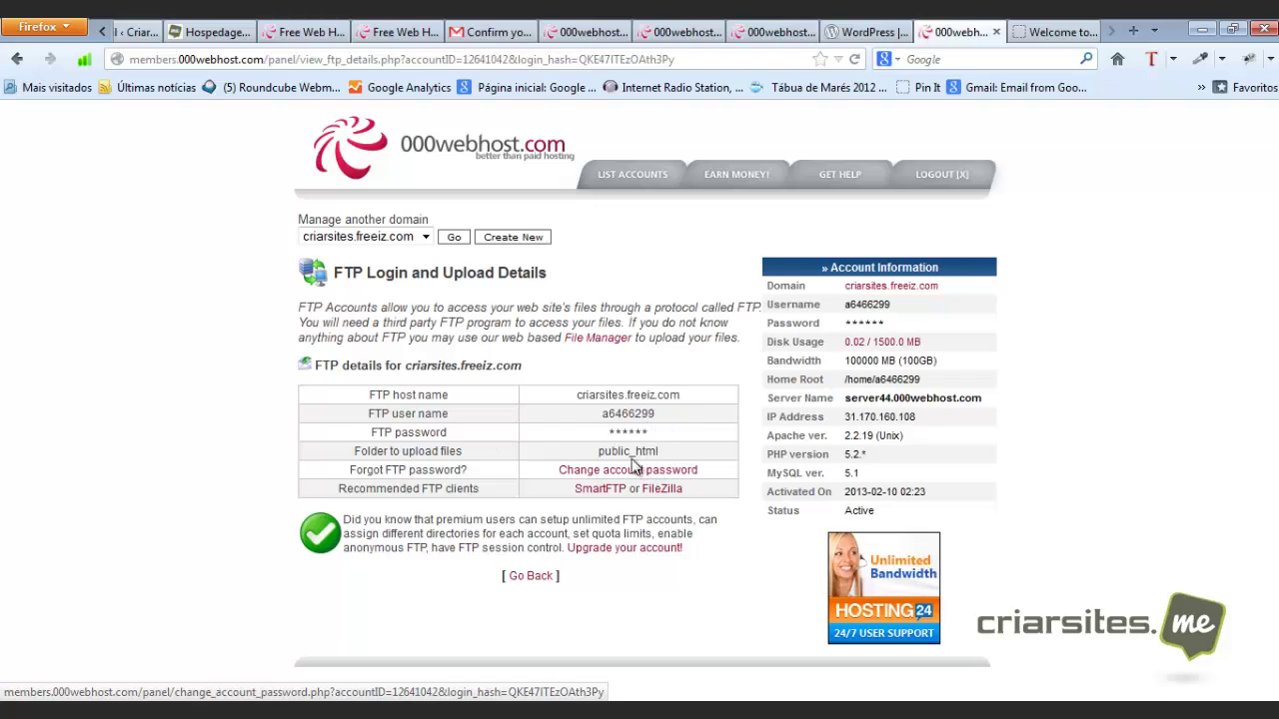
pyautogui.moveTo(600, 451); pyautogui.dragTo(658, 450)
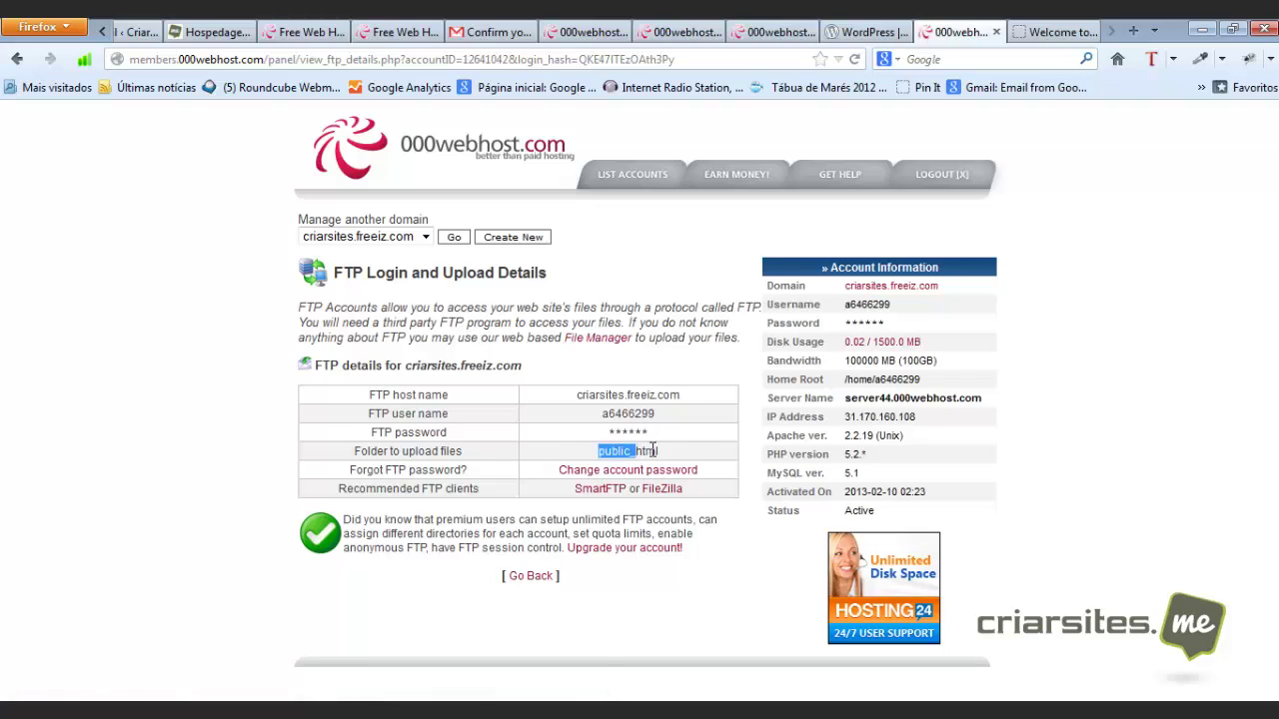
pyautogui.click(702, 466)
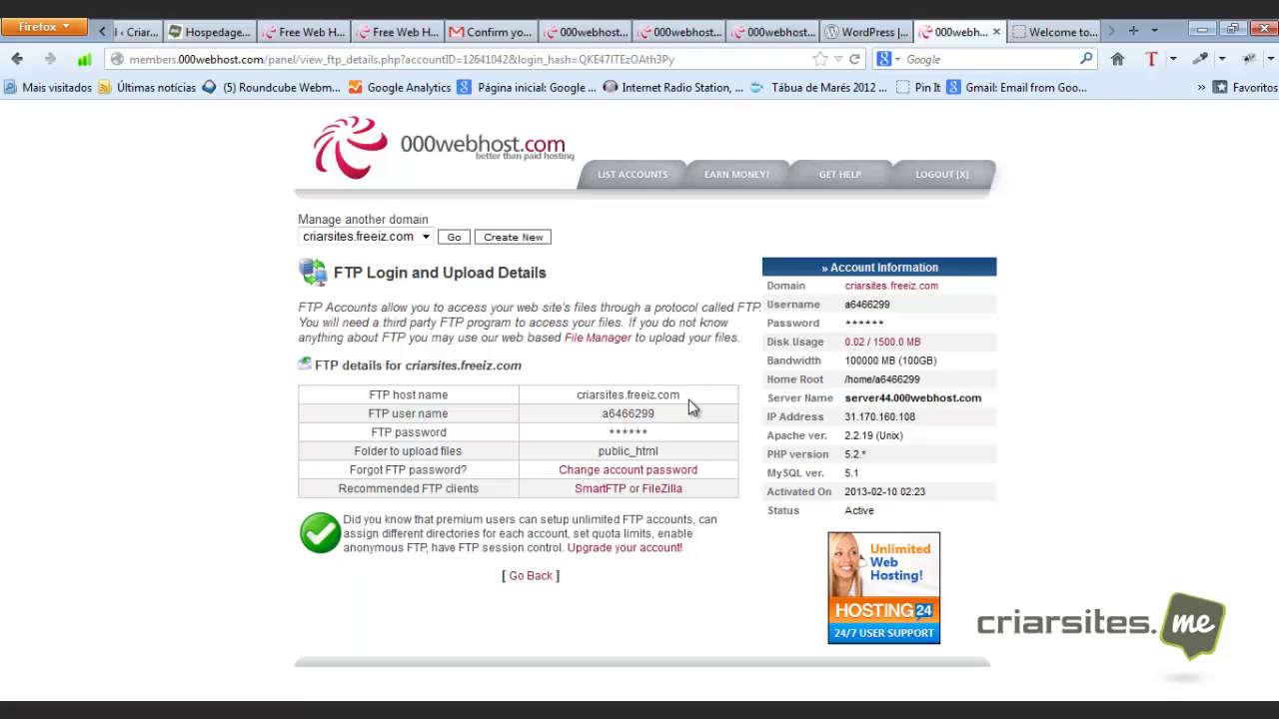
pyautogui.moveTo(691, 400); pyautogui.dragTo(565, 396)
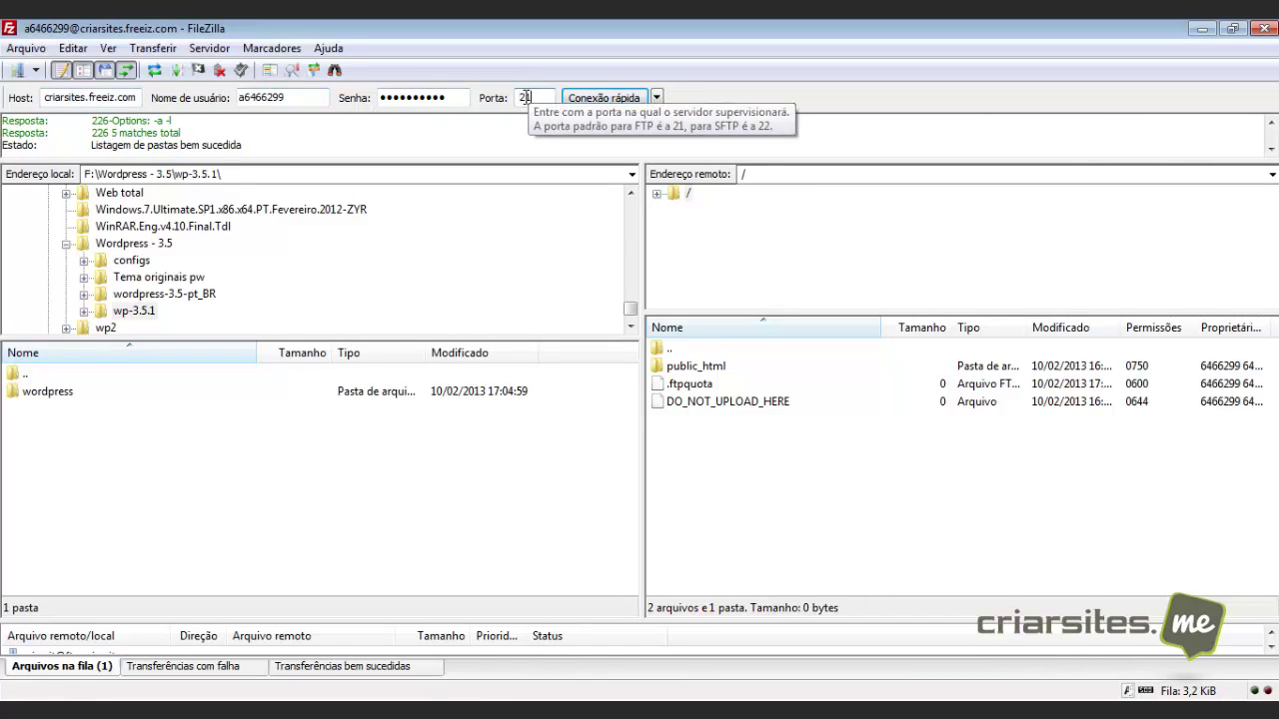
# - Quick-connect to the criarsites.freeiz.com FTP server, opening the connection in a new tab
pyautogui.click(593, 98)
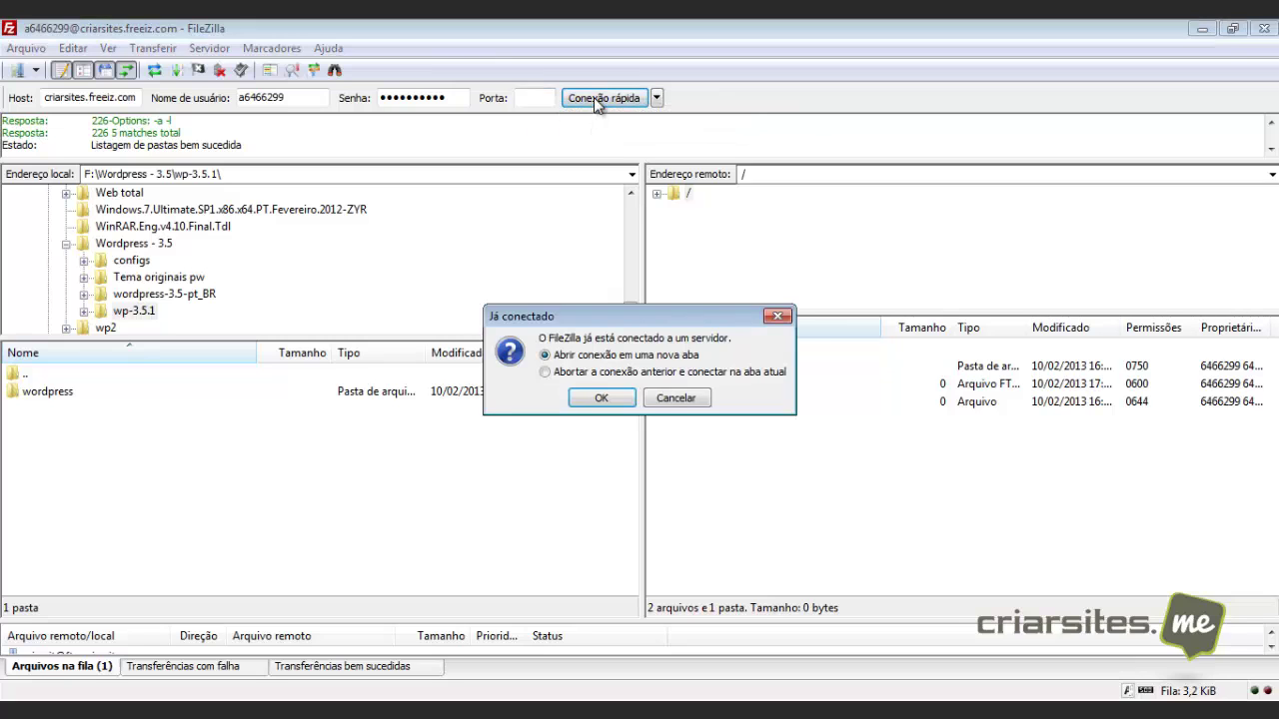
pyautogui.click(601, 399)
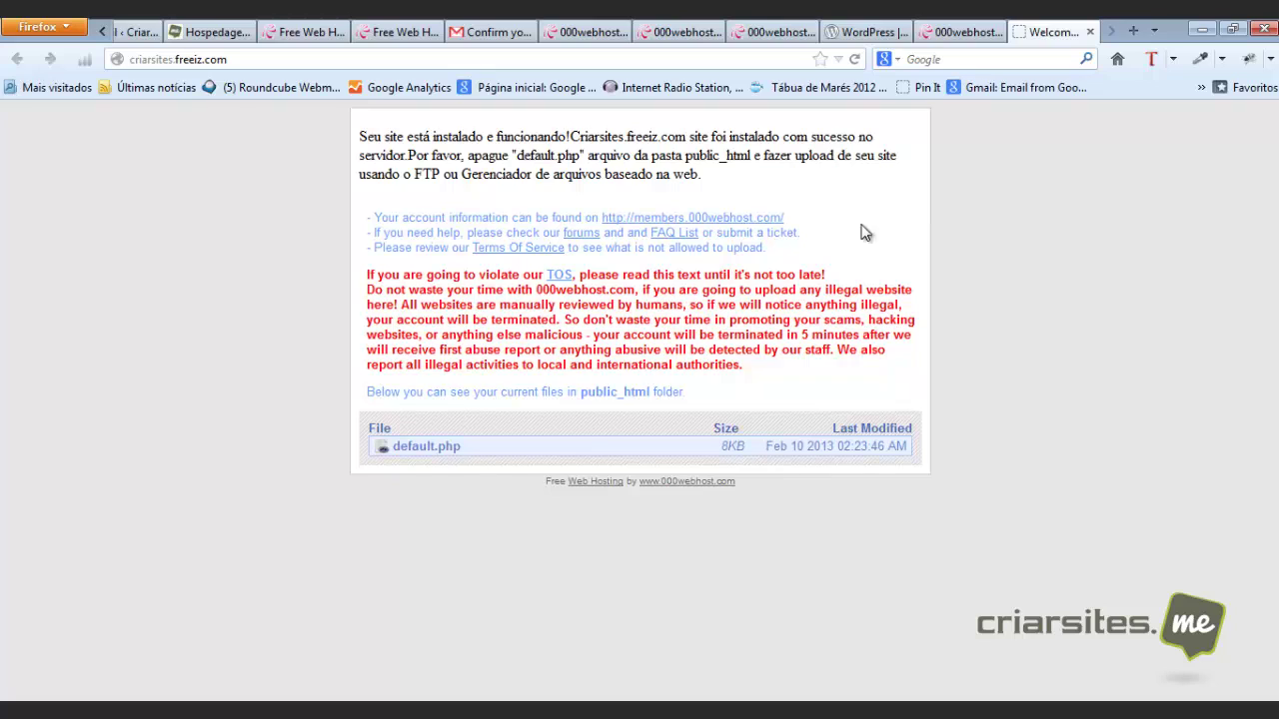
# - Check the site address still shows the 000webhost placeholder page, then return to FileZilla
pyautogui.moveTo(131, 59); pyautogui.dragTo(300, 61)
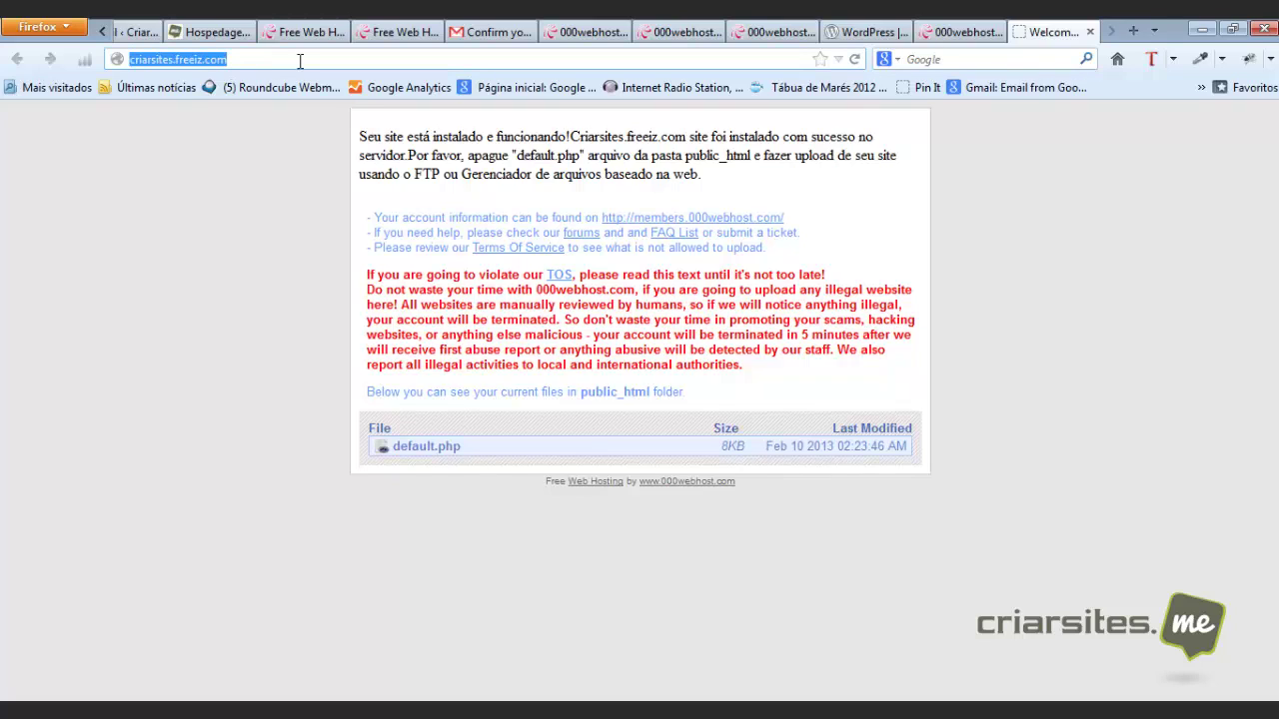
pyautogui.click(219, 250)
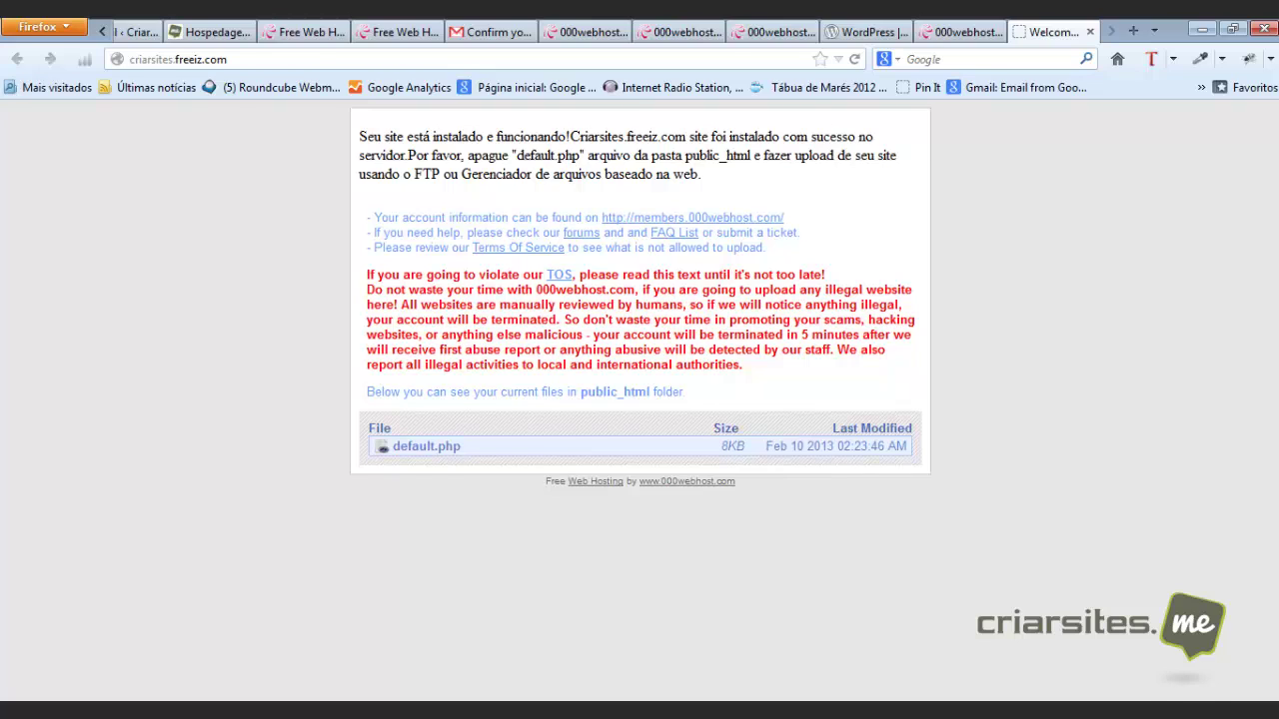
pyautogui.hotkey('alt', 'Tab')
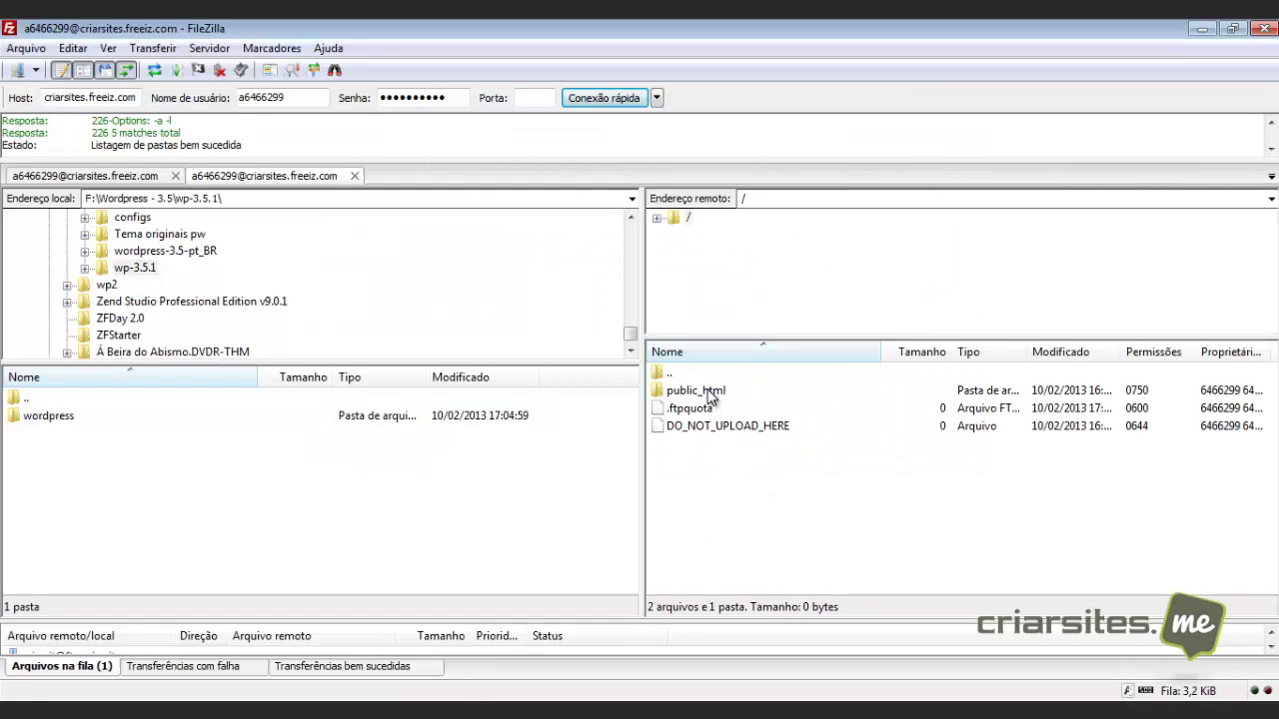
# - Delete default.php from the server's public_html folder, then switch back to Firefox
pyautogui.doubleClick(709, 394)
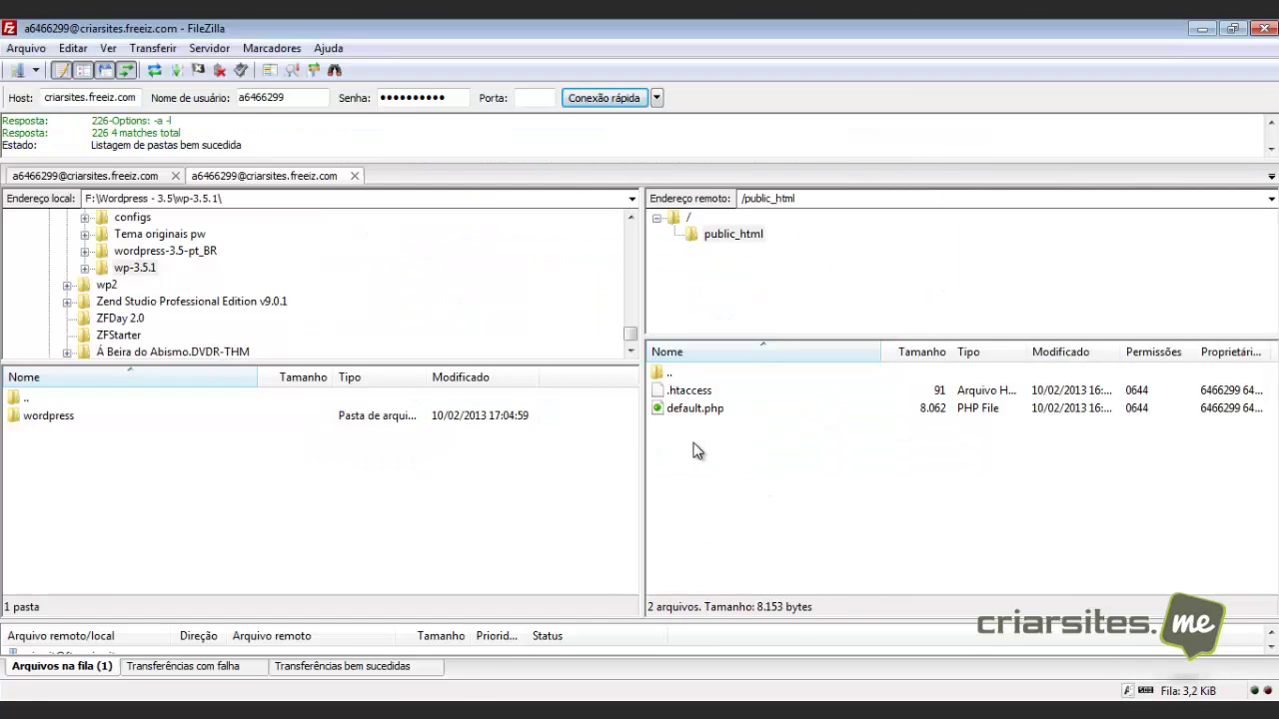
pyautogui.click(708, 413)
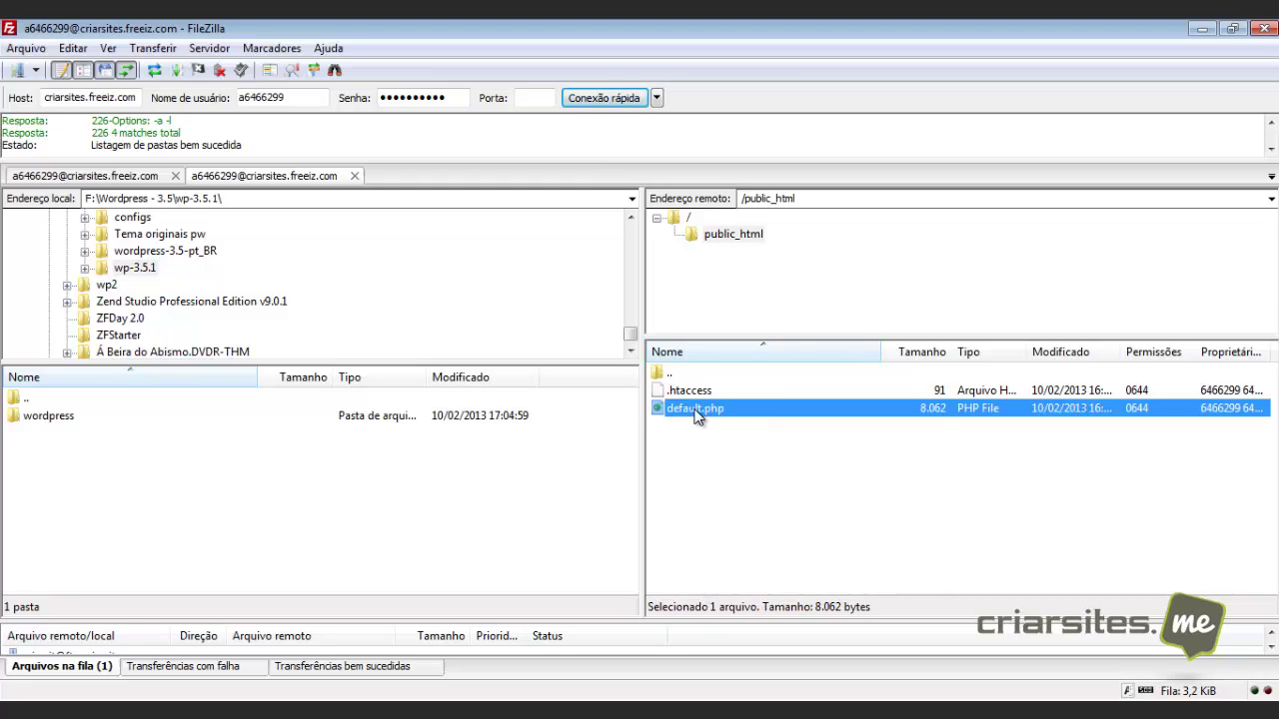
pyautogui.rightClick(698, 411)
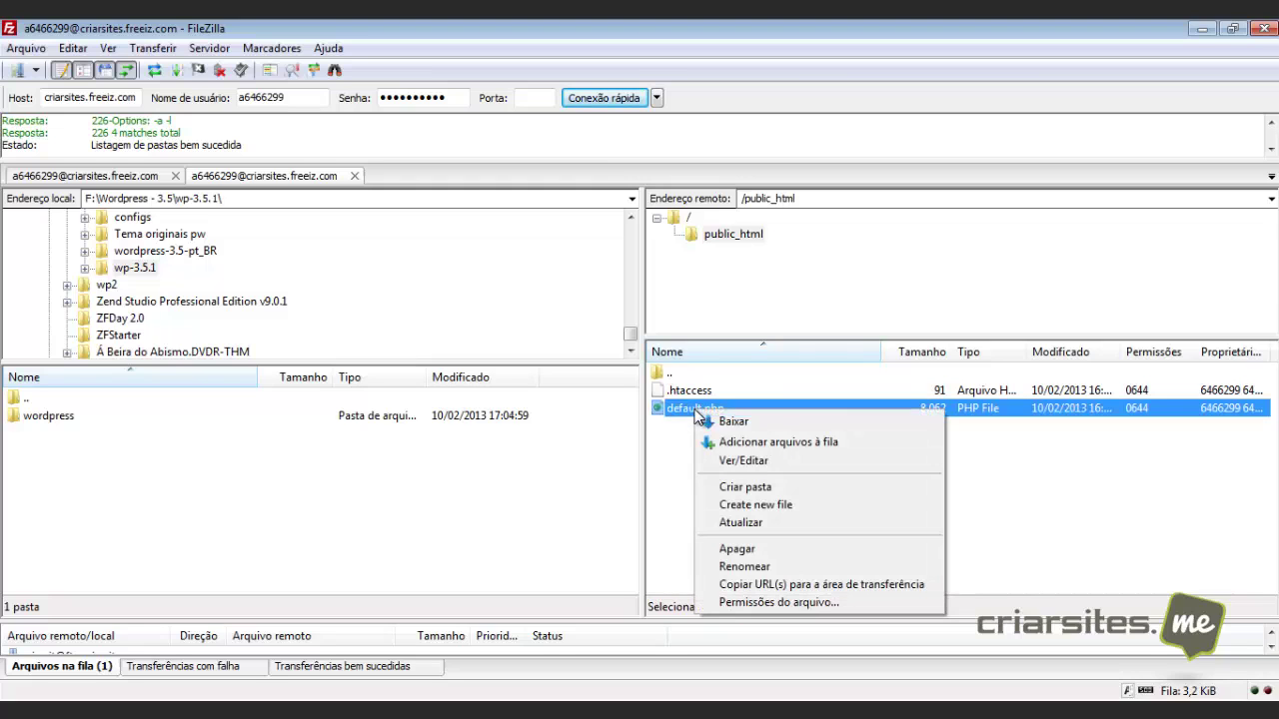
pyautogui.click(739, 550)
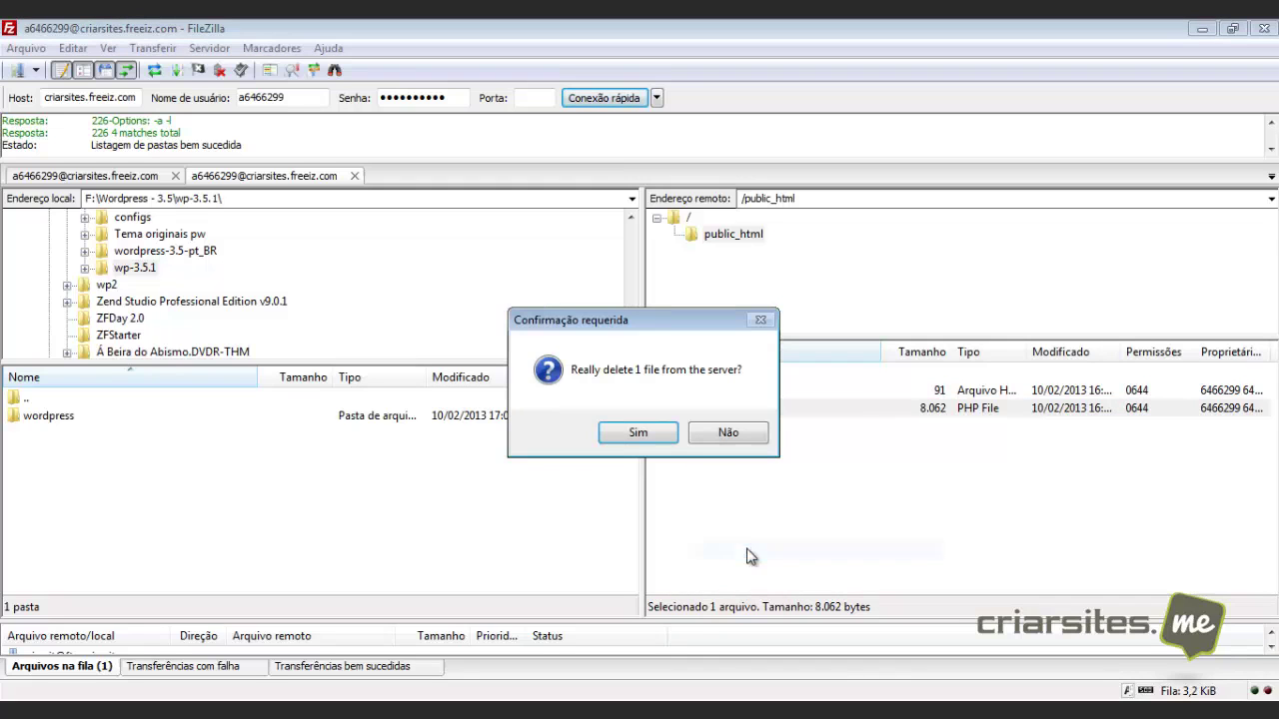
pyautogui.click(660, 436)
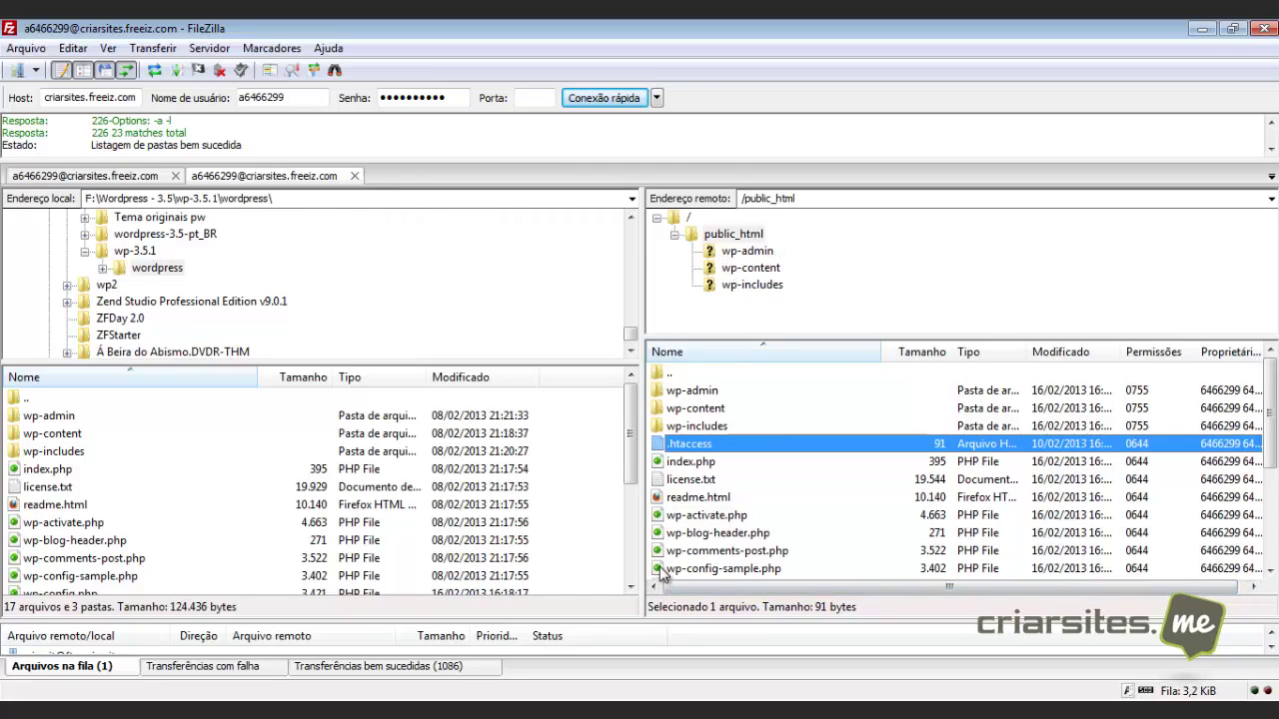
pyautogui.hotkey('alt', 'Tab')
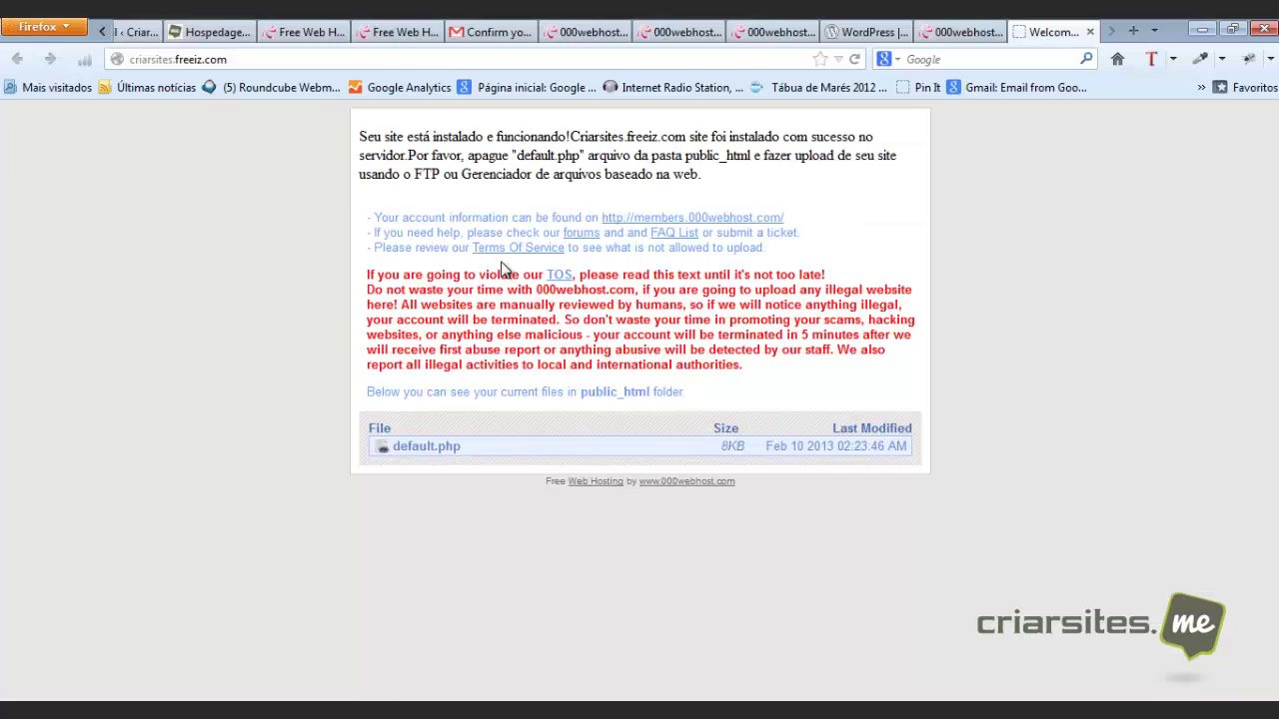
# - Reload the site to reach WordPress setup and enter the site title criarsites.me
pyautogui.click(855, 60)
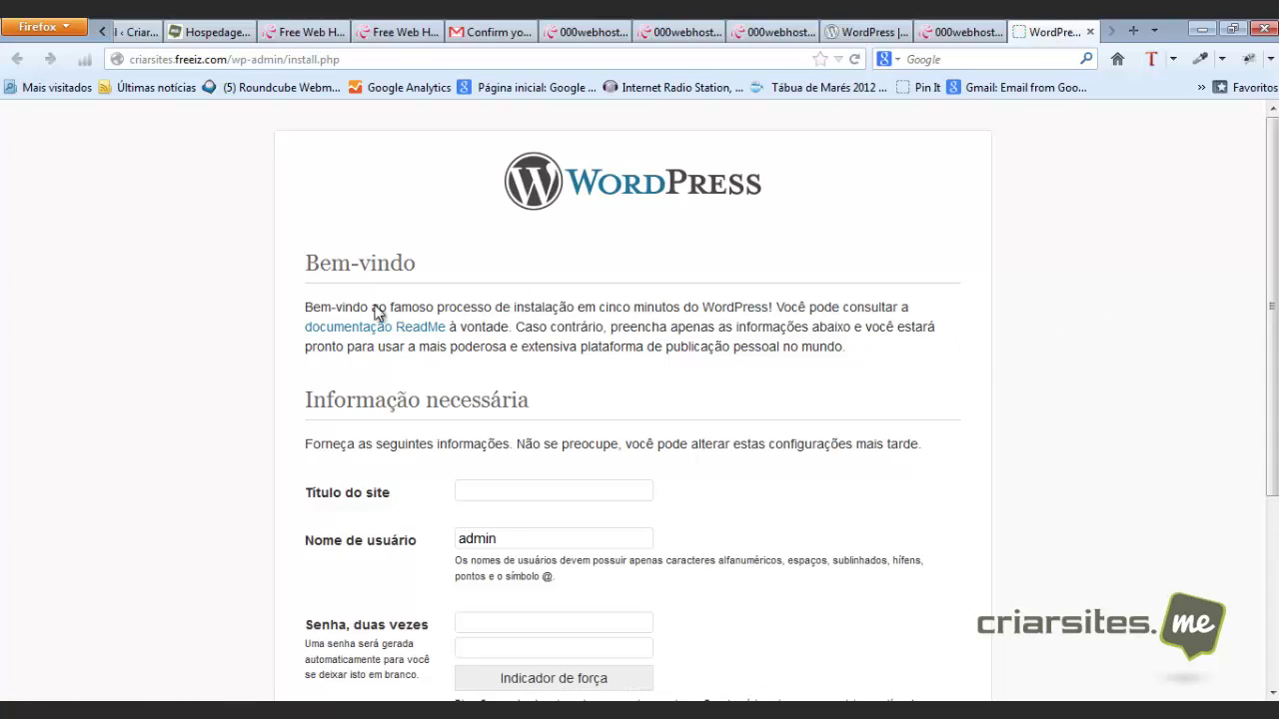
pyautogui.scroll(-2, 865, 234)
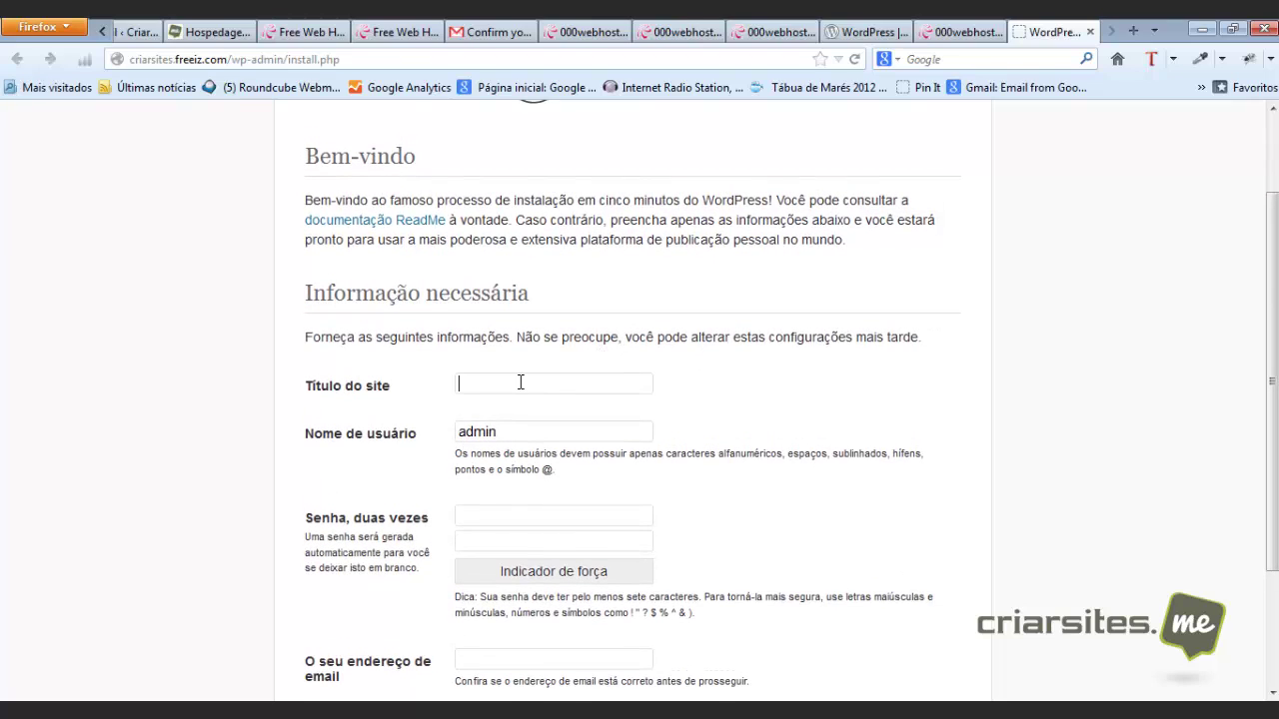
pyautogui.write('criar')
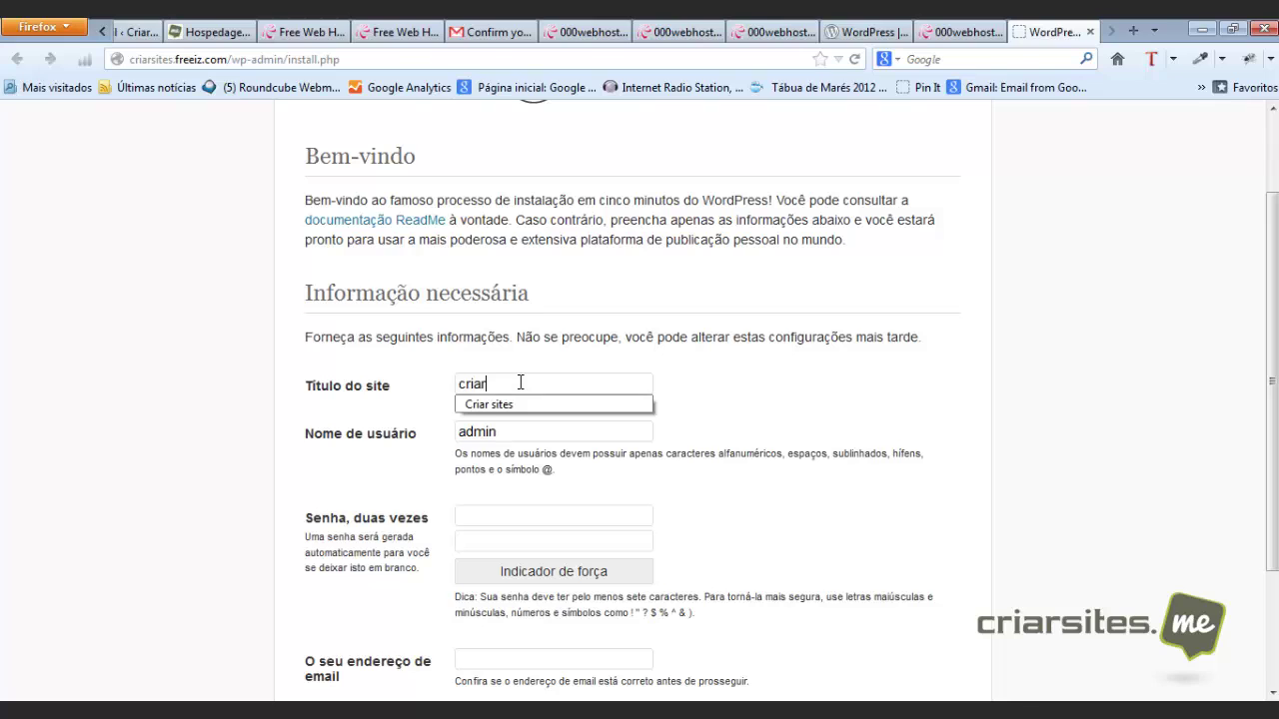
pyautogui.write('sites.me')
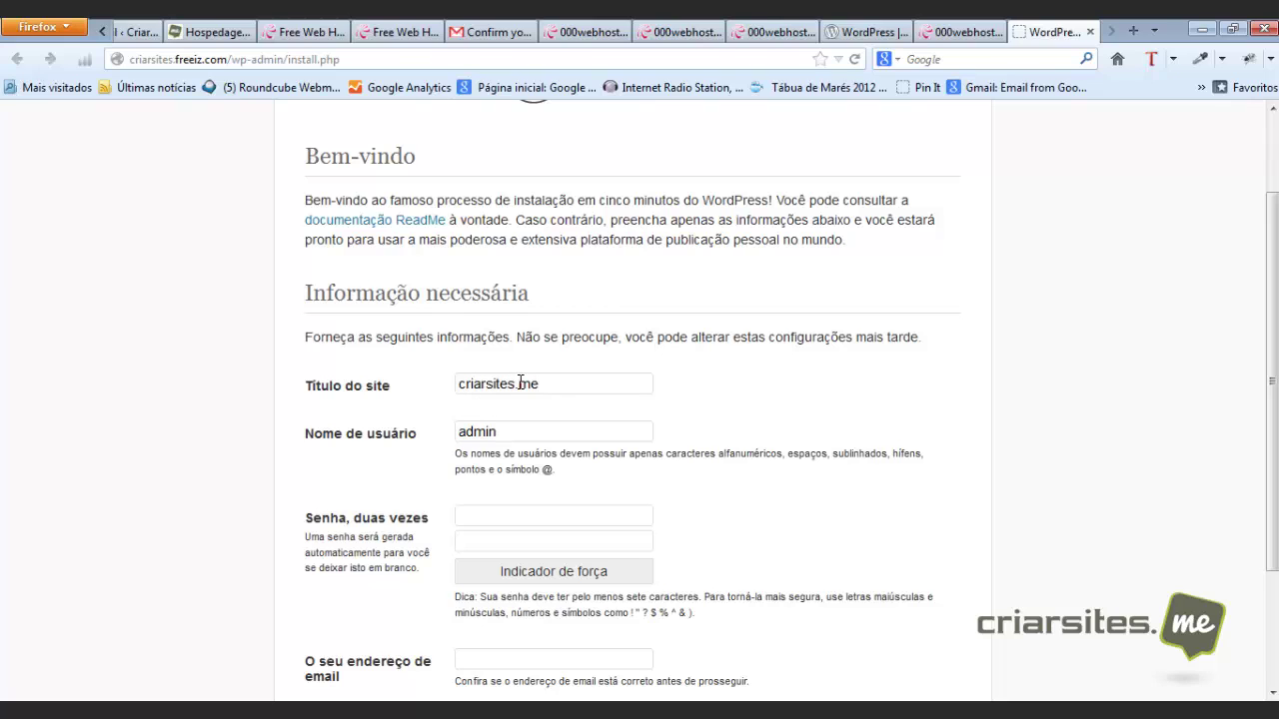
pyautogui.scroll(-3, 392, 469)
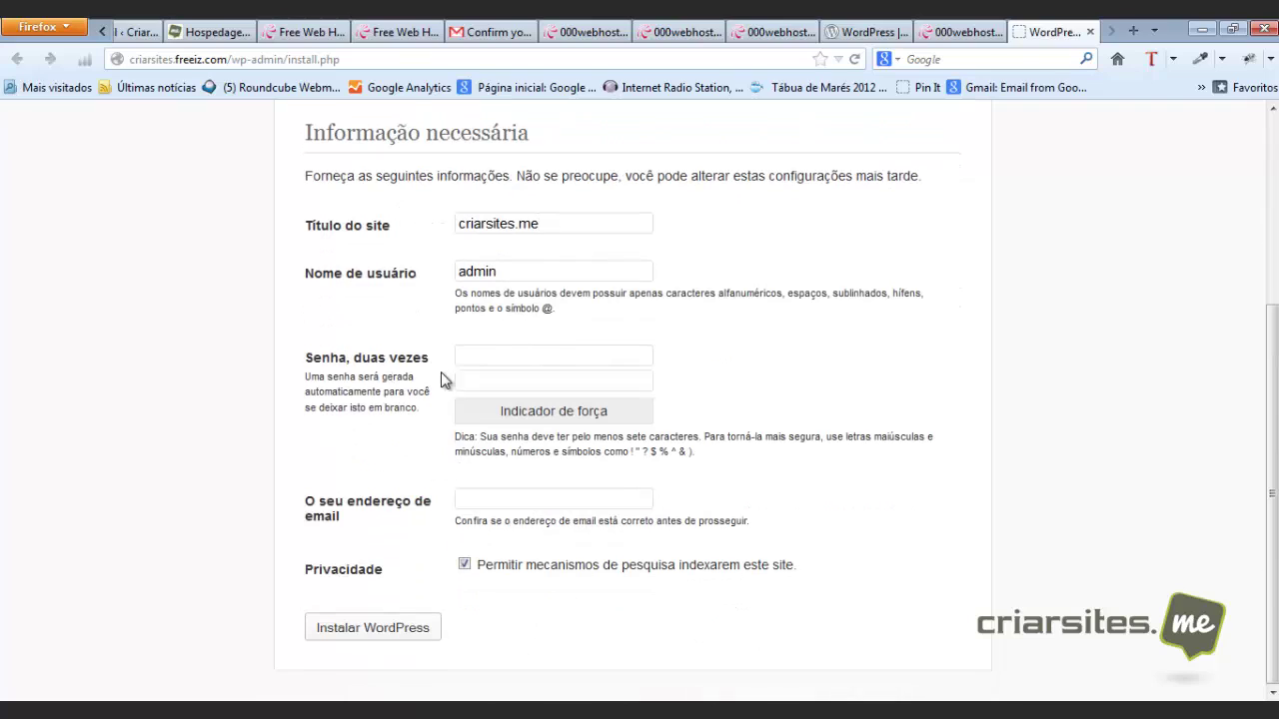
# - Enter the admin password and contact e-mail, then run the WordPress installation
pyautogui.click(495, 350)
pyautogui.write('•••••')
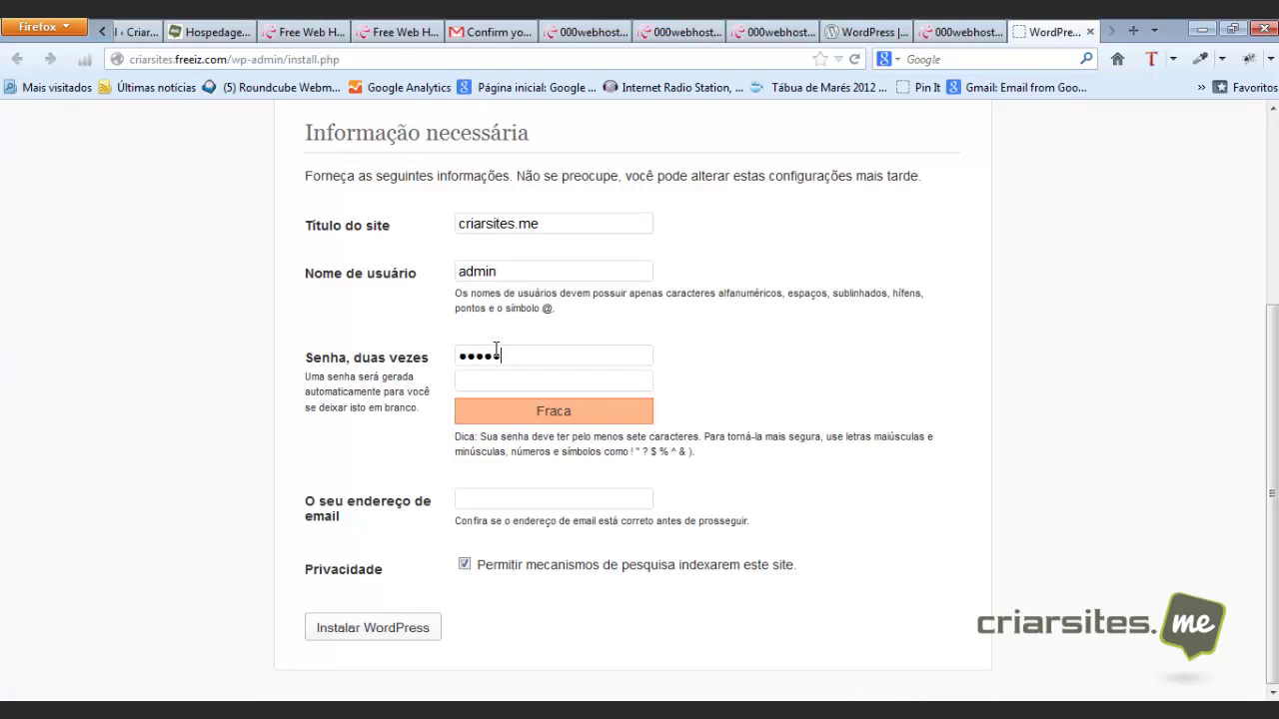
pyautogui.write('•••')
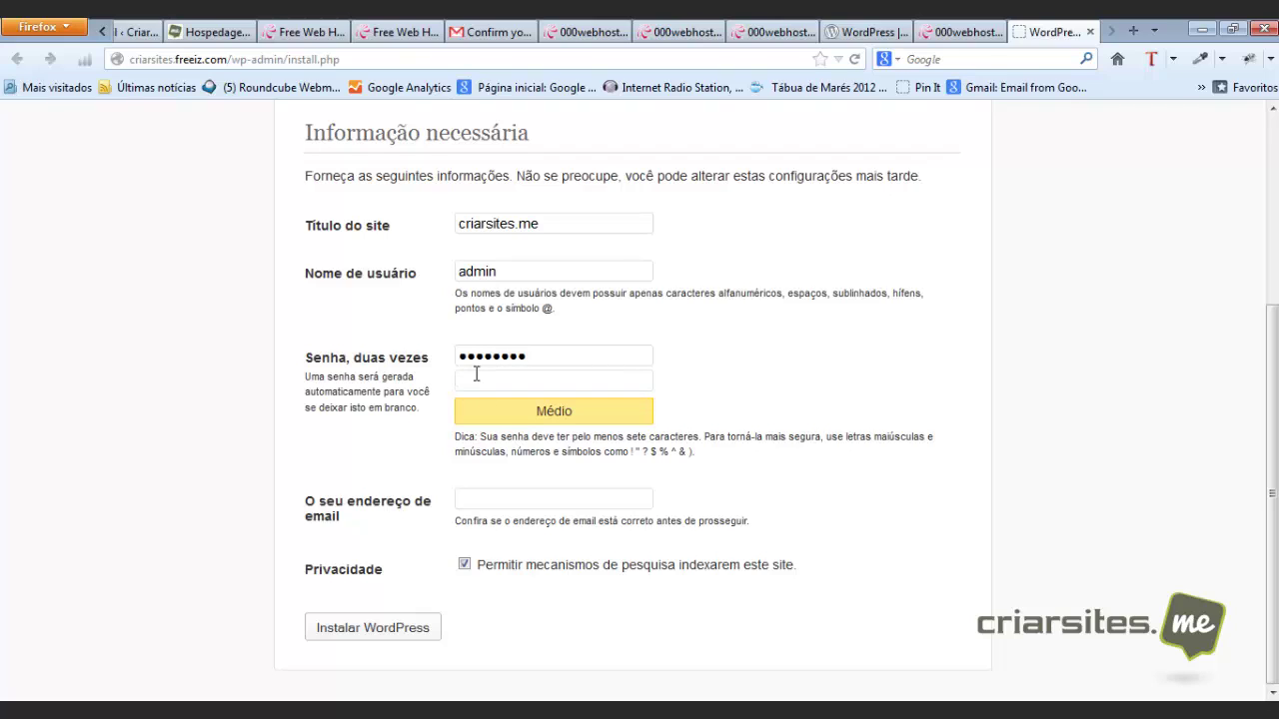
pyautogui.write('••')
pyautogui.click(470, 501)
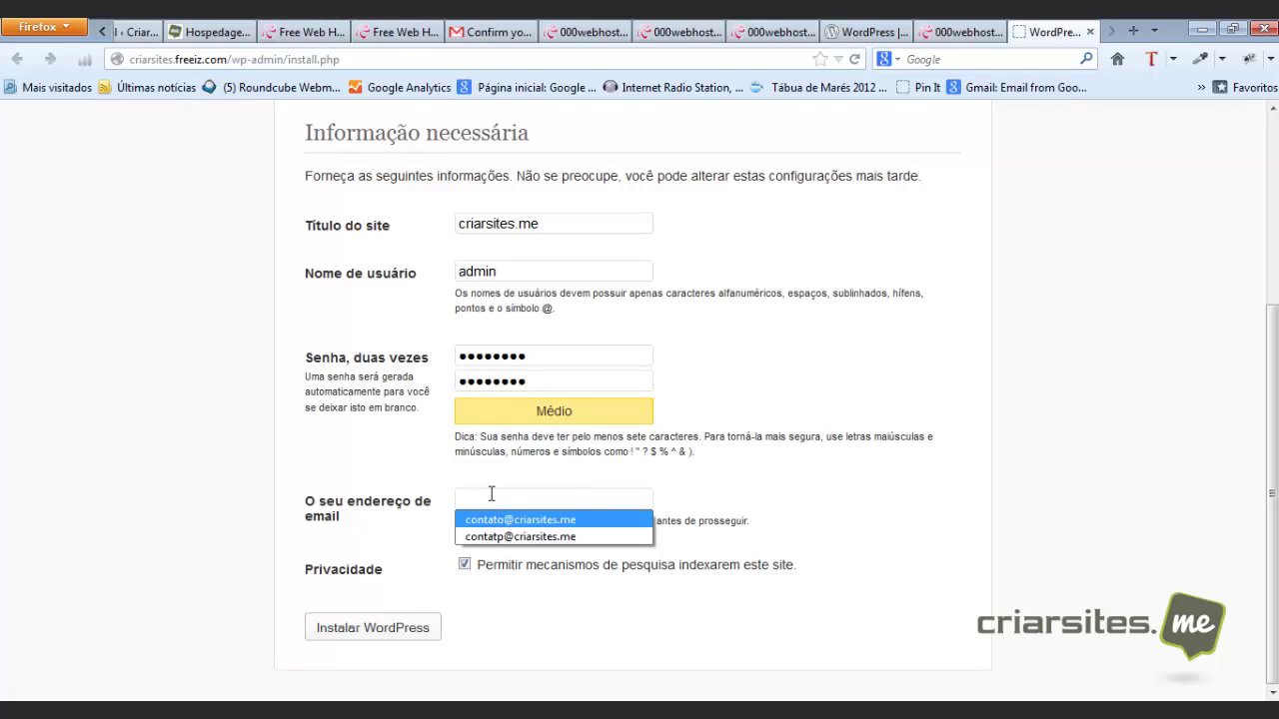
pyautogui.click(483, 539)
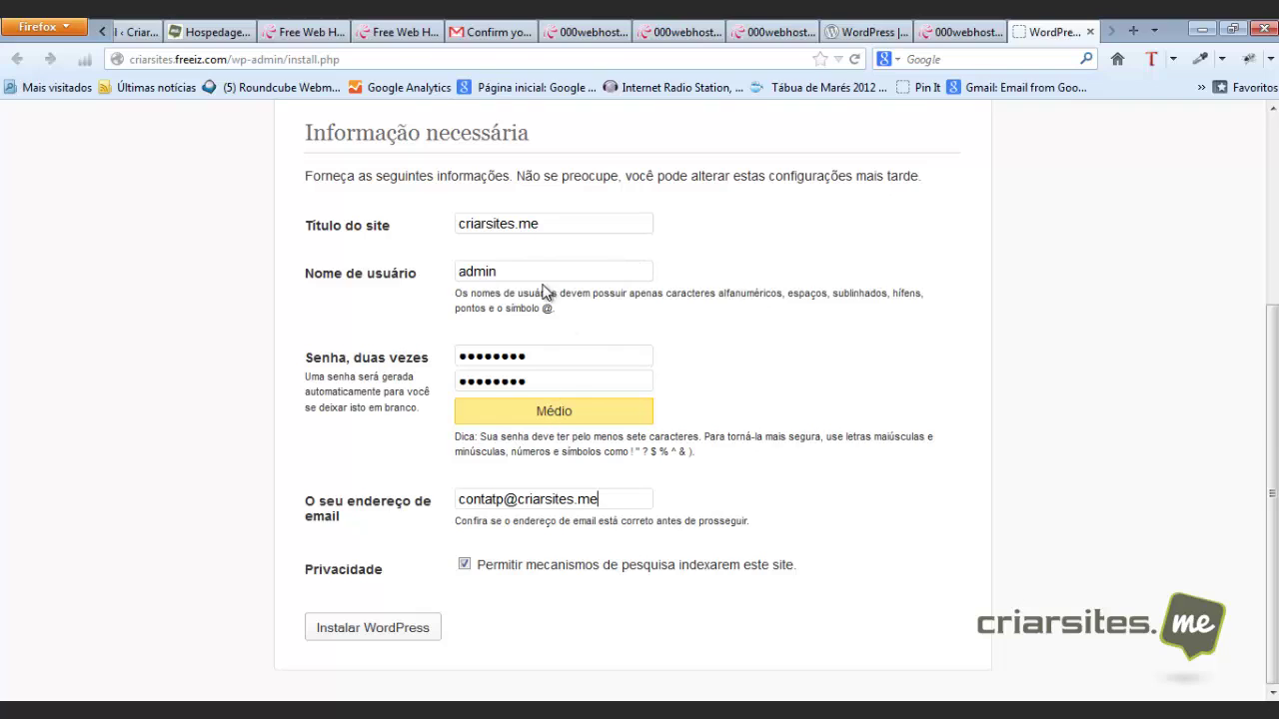
pyautogui.click(370, 630)
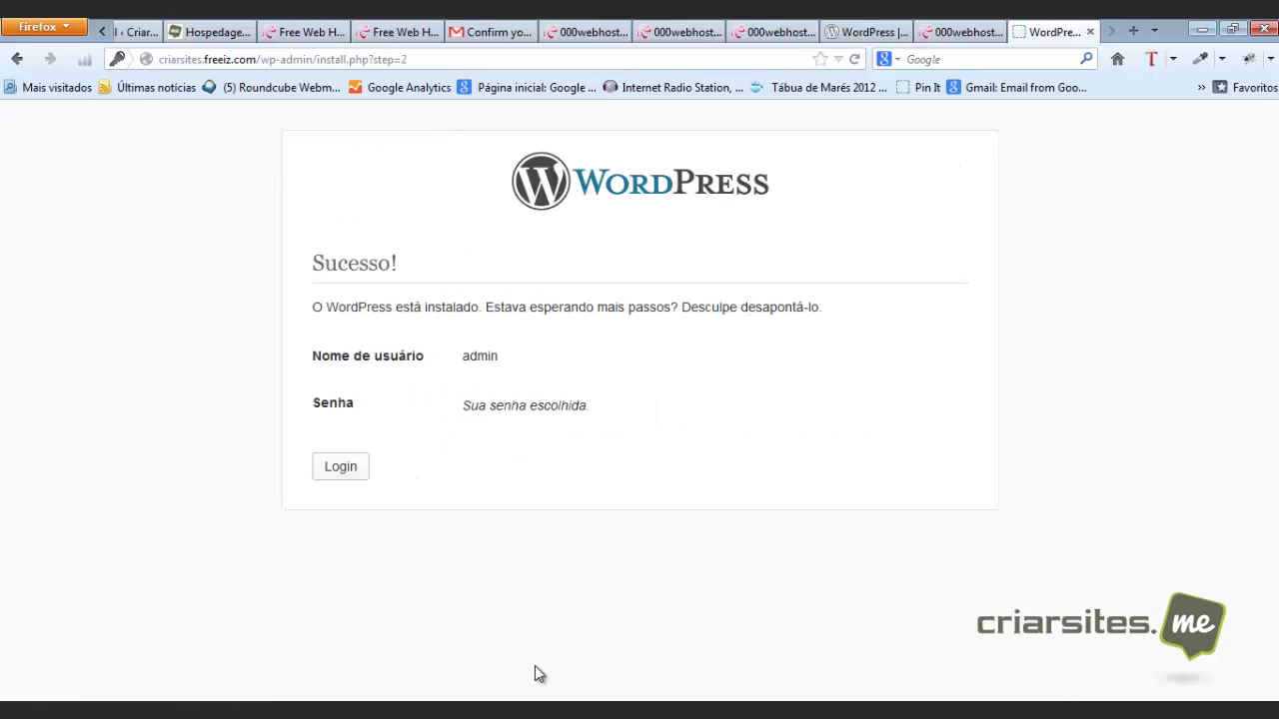
# - Log in on wp-login.php as admin with the new password
pyautogui.click(345, 472)
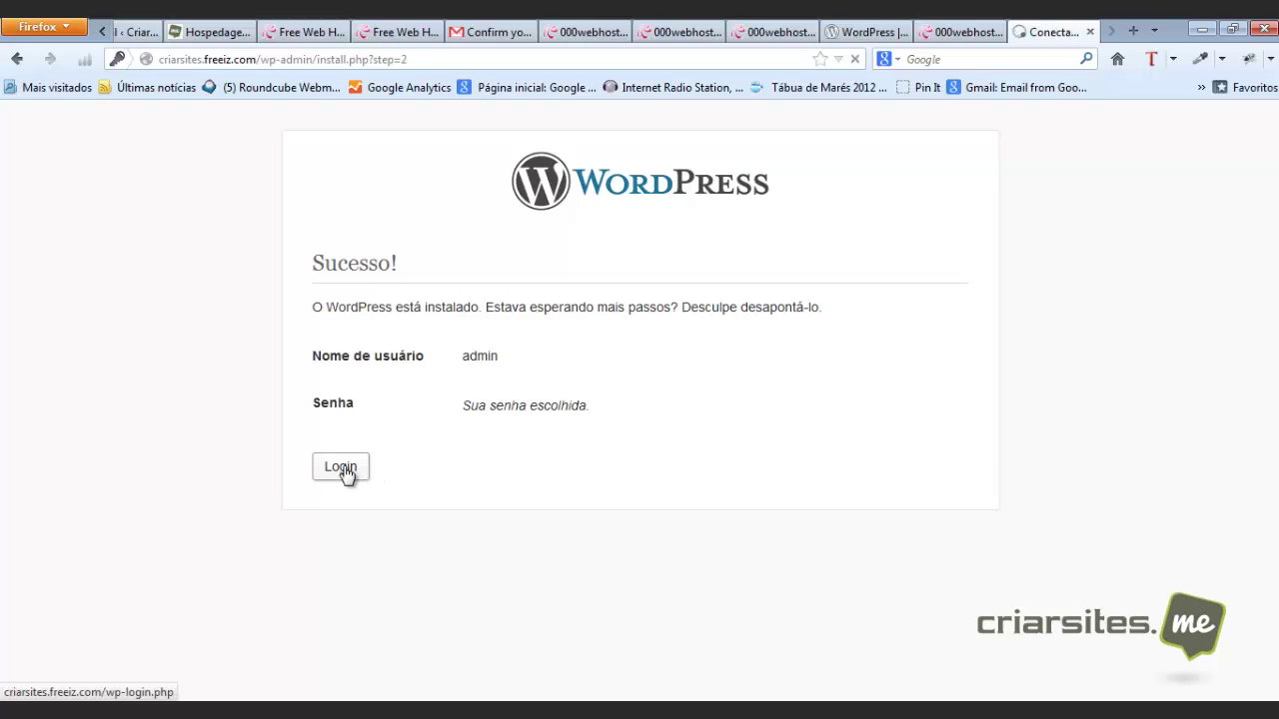
pyautogui.write('a')
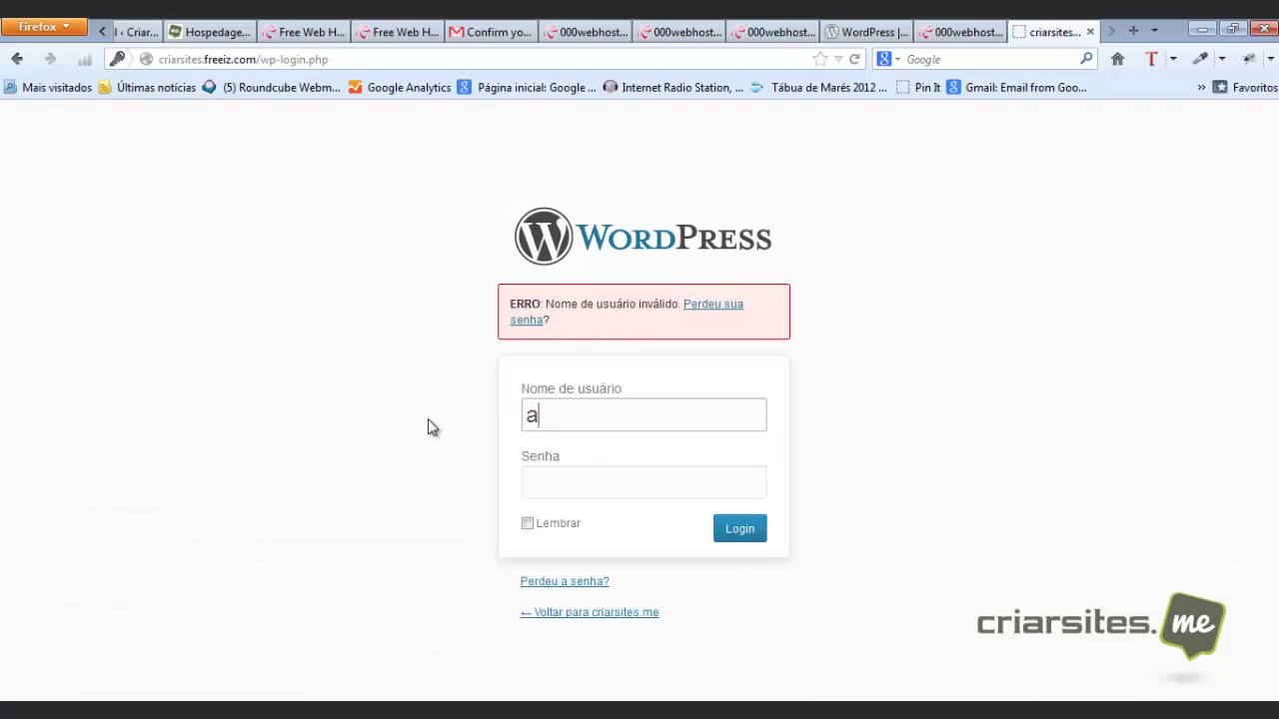
pyautogui.write('dmin')
pyautogui.click(542, 481)
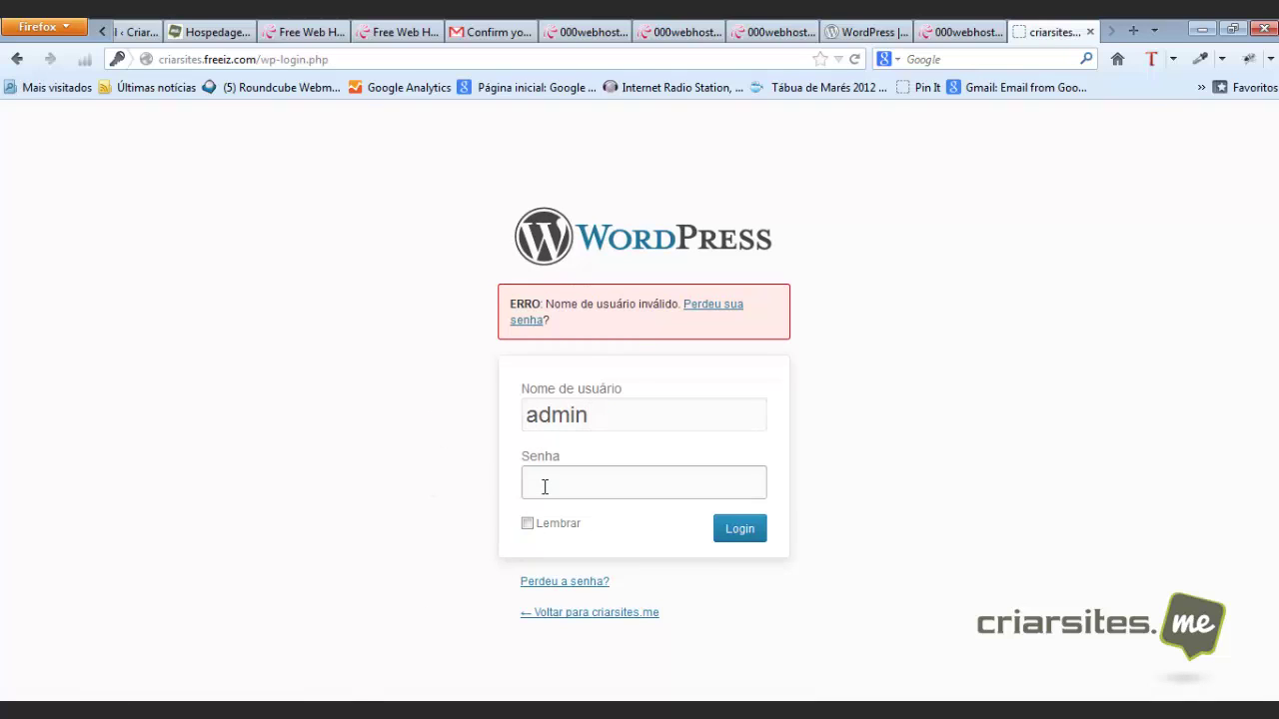
pyautogui.write('********')
pyautogui.click(744, 534)
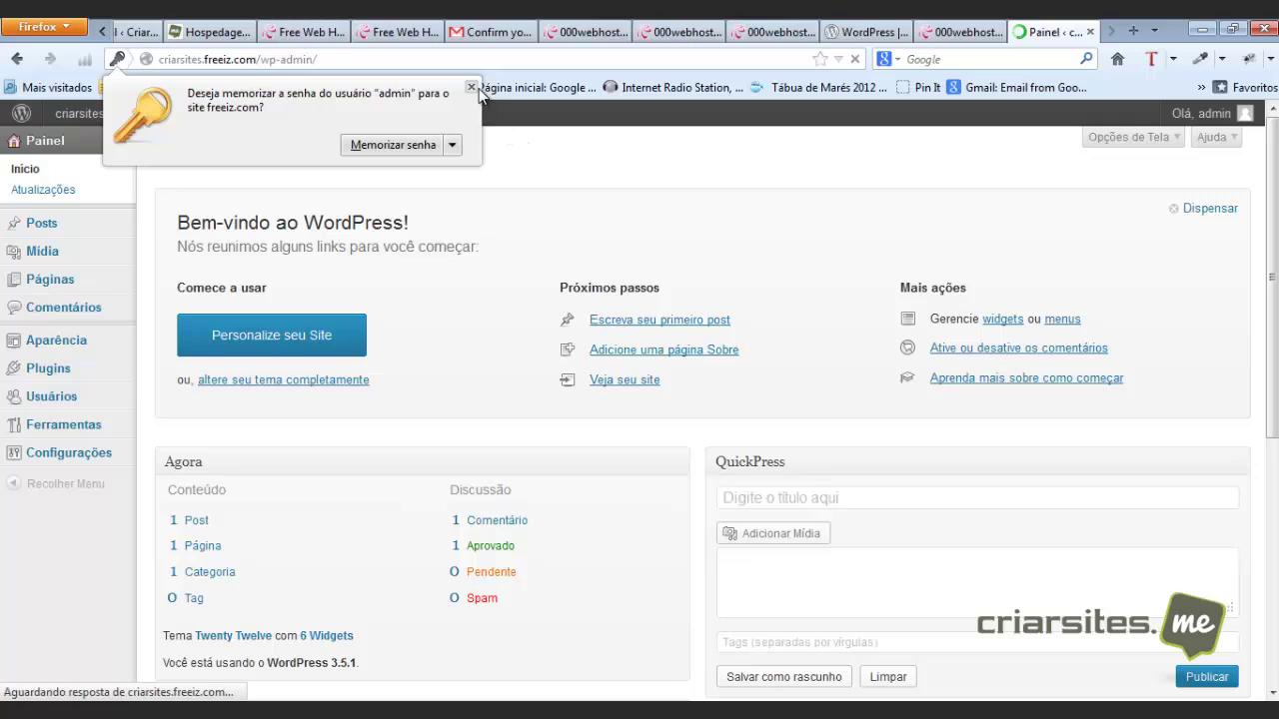
# - Dismiss the remember-password prompt and visit the live criarsites.me site, scrolling its front page
pyautogui.click(470, 87)
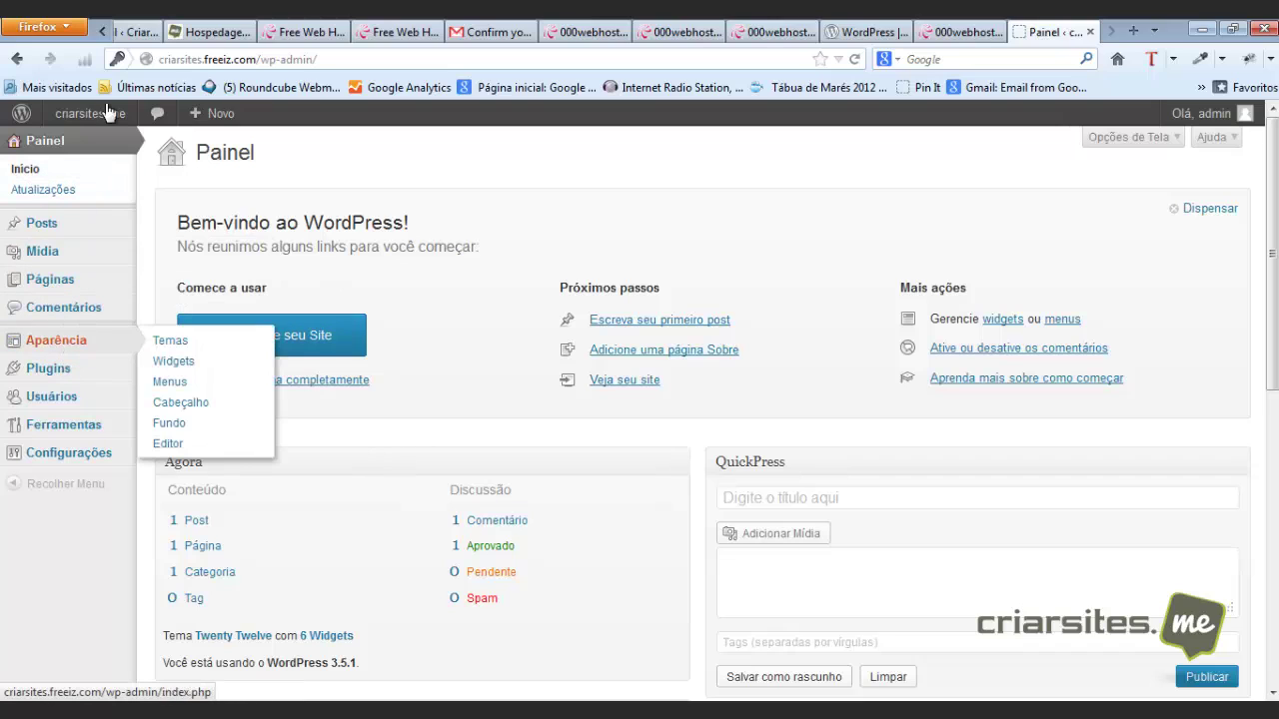
pyautogui.moveTo(87, 114)
pyautogui.click(90, 146)
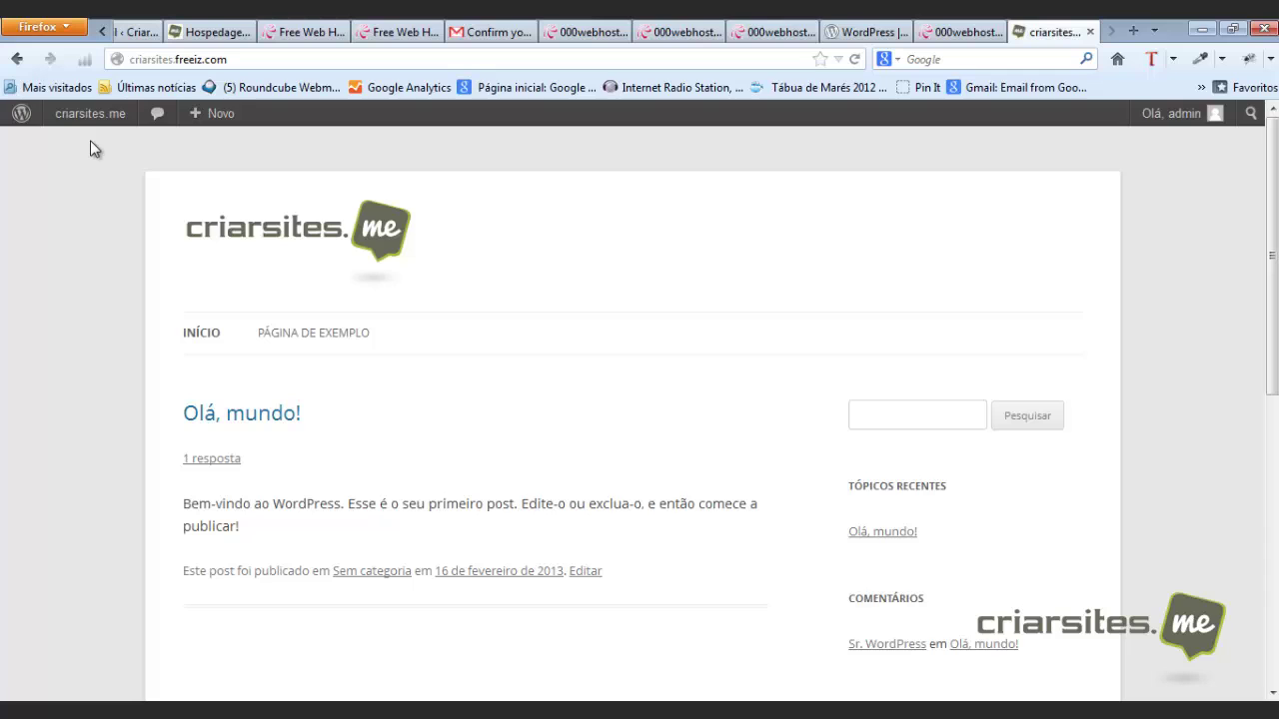
pyautogui.scroll(-5, 339, 434)
pyautogui.scroll(7, 429, 380)
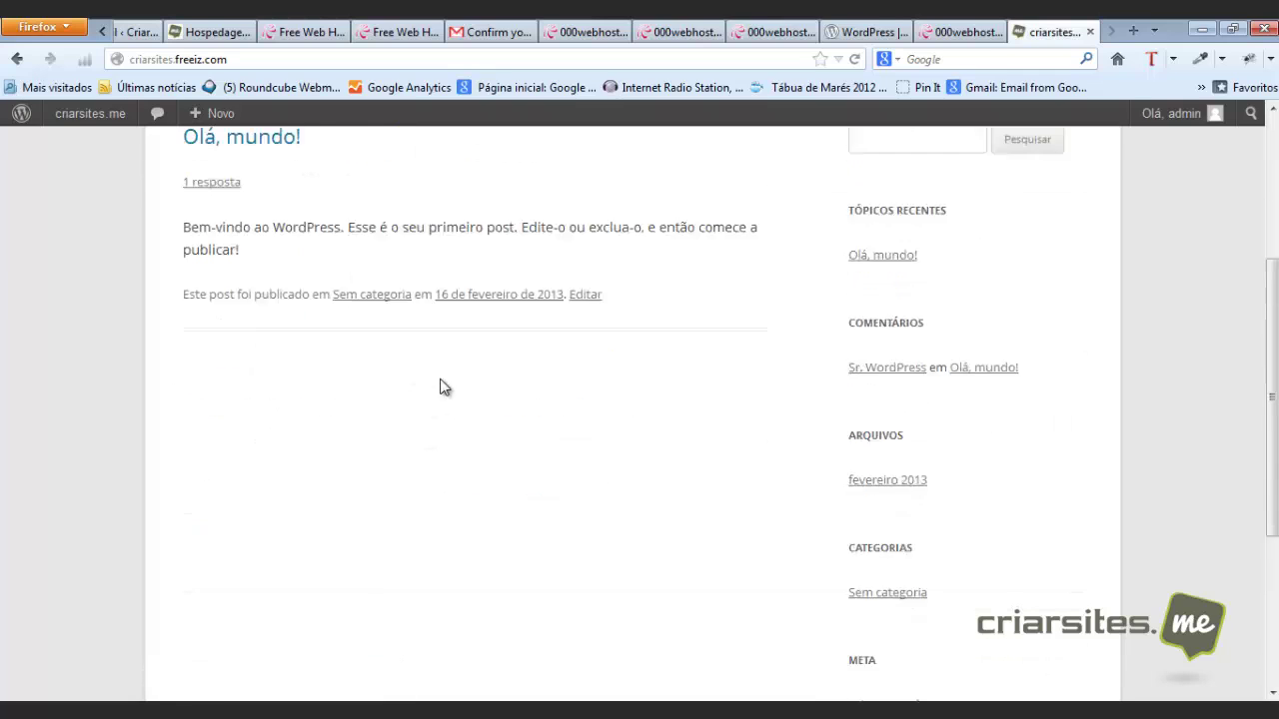